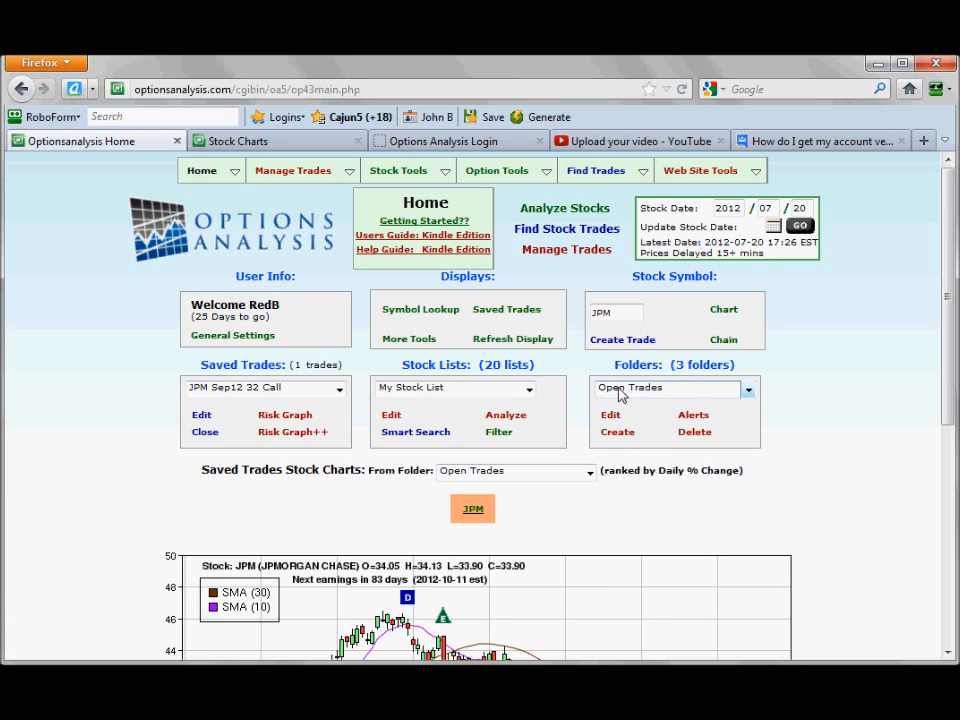
# Enter JNJ as the stock symbol.
pyautogui.click(640, 314)
pyautogui.write('jnj')
pyautogui.click(844, 352)
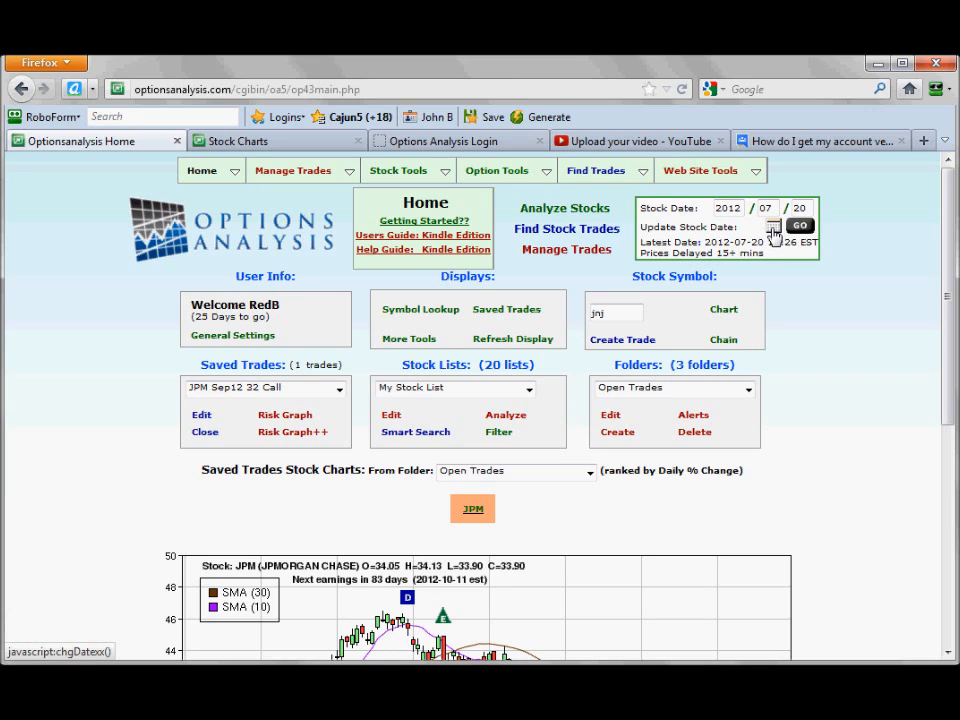
# Set the stock date to June 4, 2012 for backtesting.
pyautogui.click(773, 230)
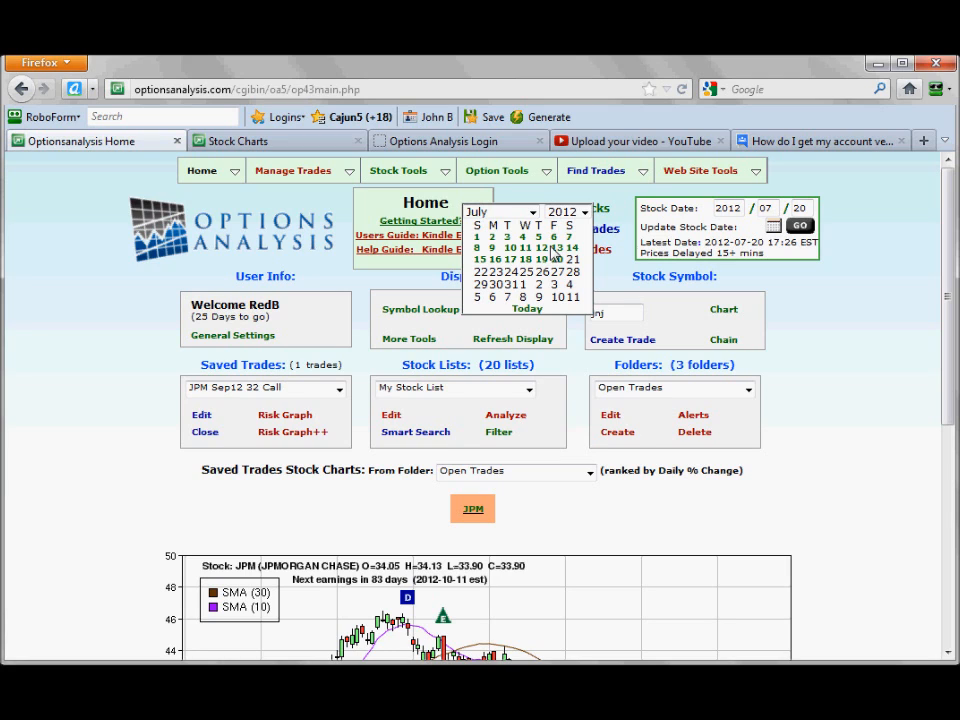
pyautogui.click(532, 213)
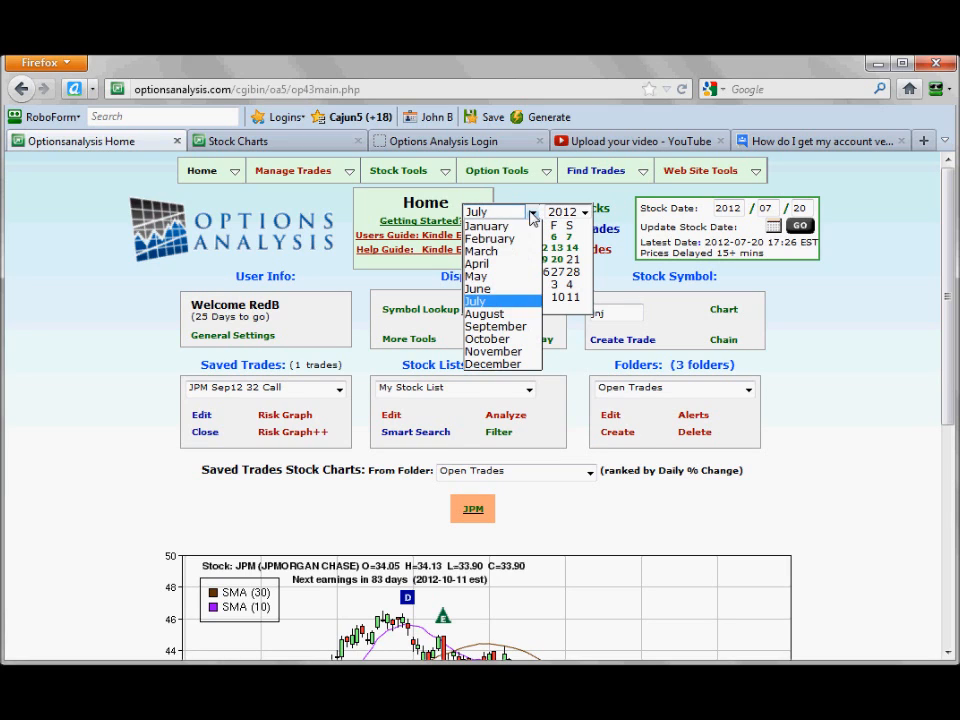
pyautogui.click(505, 288)
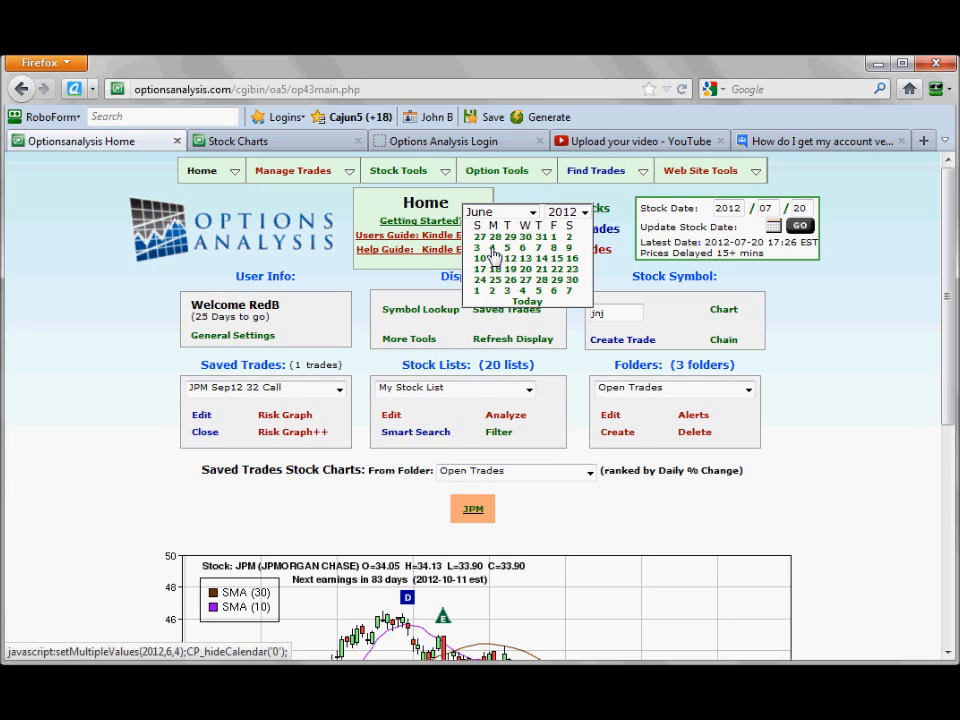
pyautogui.click(492, 249)
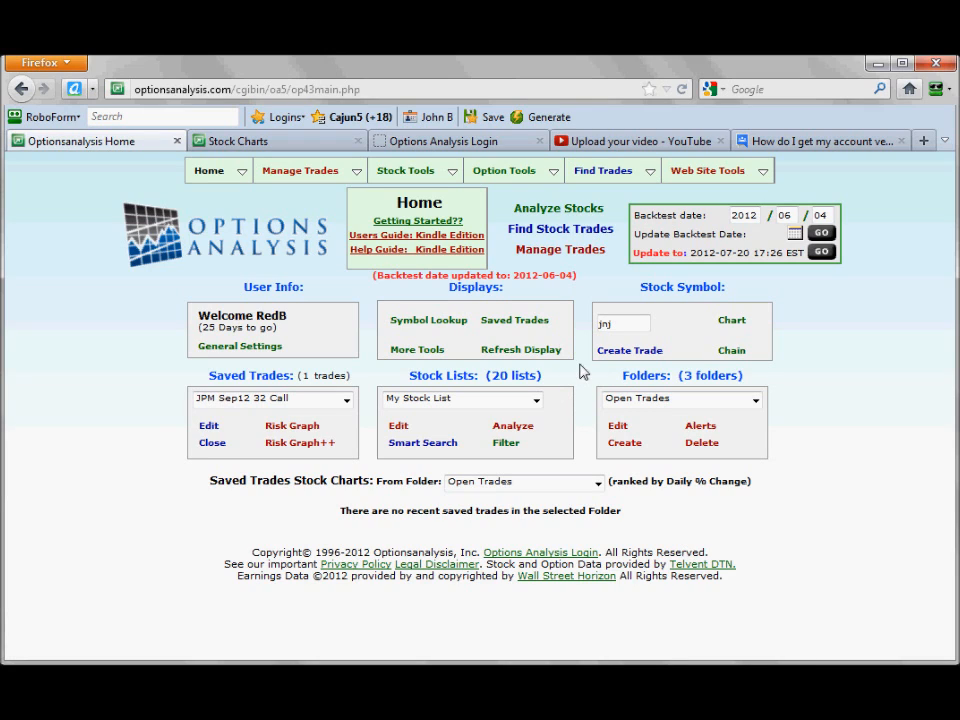
# Open JNJ's option chain and limit it to strikes within 20% of the stock close and the Jul12 expiration only.
pyautogui.click(733, 352)
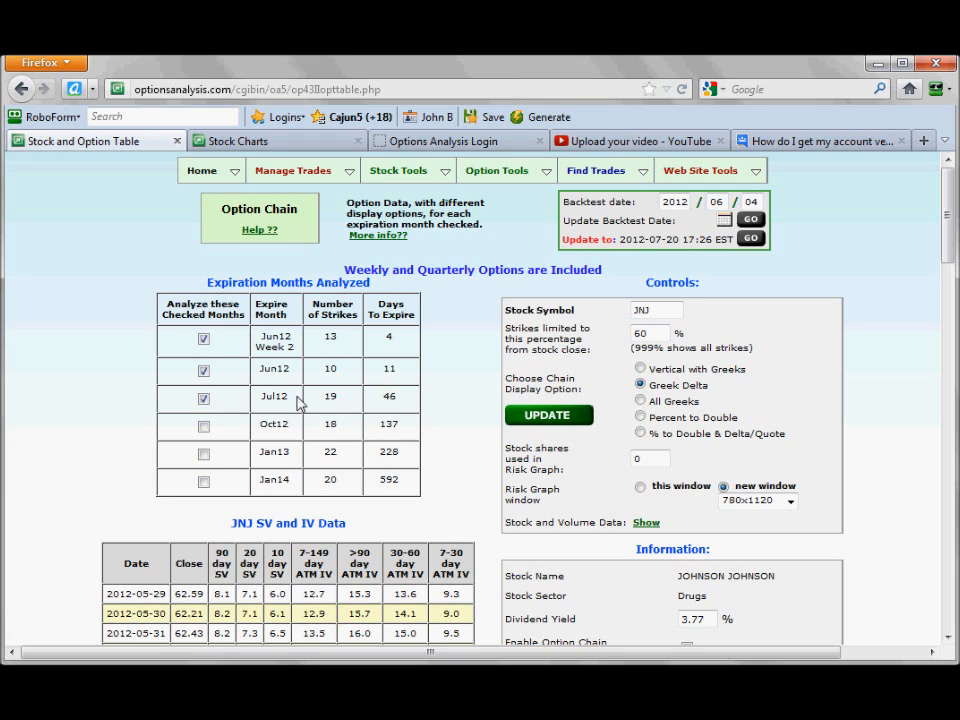
pyautogui.click(663, 333)
pyautogui.press('BackSpace')
pyautogui.press('BackSpace')
pyautogui.write('20')
pyautogui.click(203, 339)
pyautogui.click(203, 371)
pyautogui.click(549, 416)
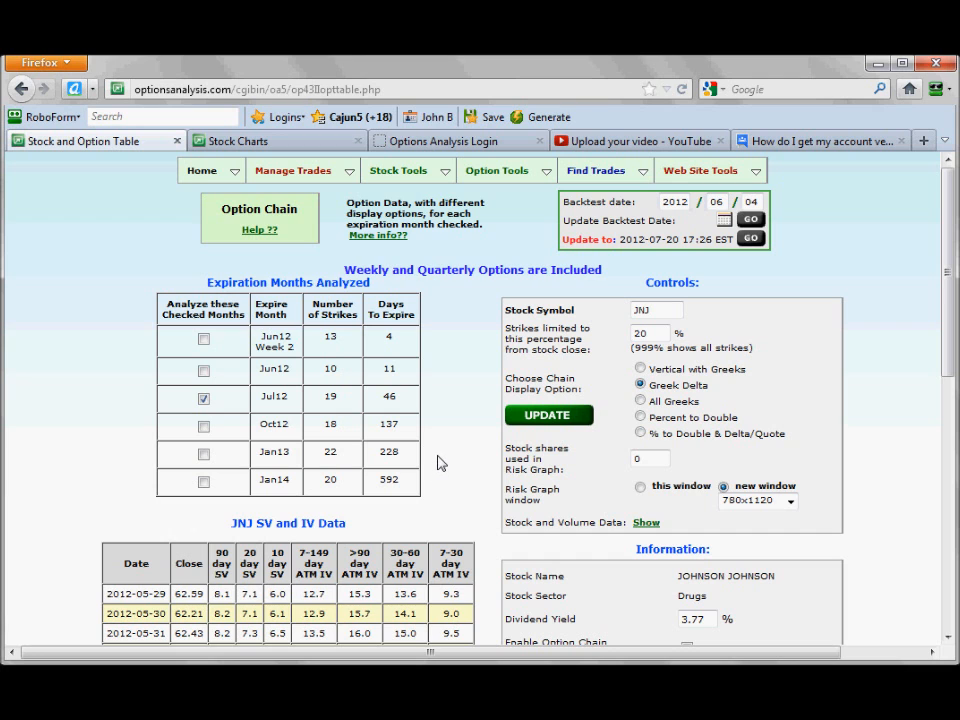
# Review the Jul12 option chain and JNJ's recent stock and volume data, hiding that data table again after viewing.
pyautogui.scroll(-7, 440, 462)
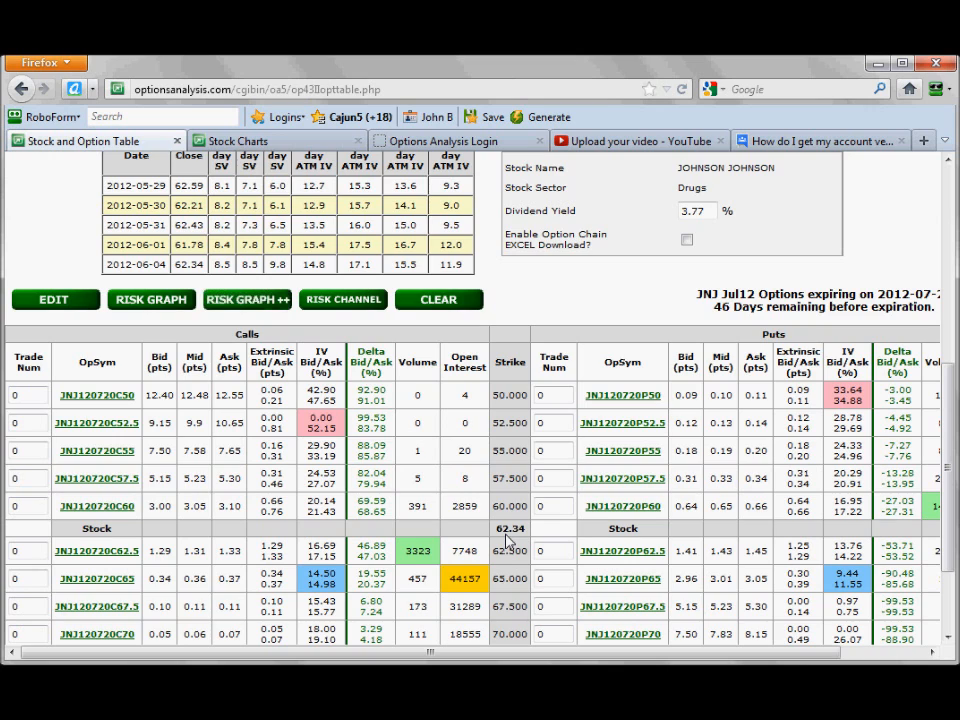
pyautogui.scroll(5, 507, 541)
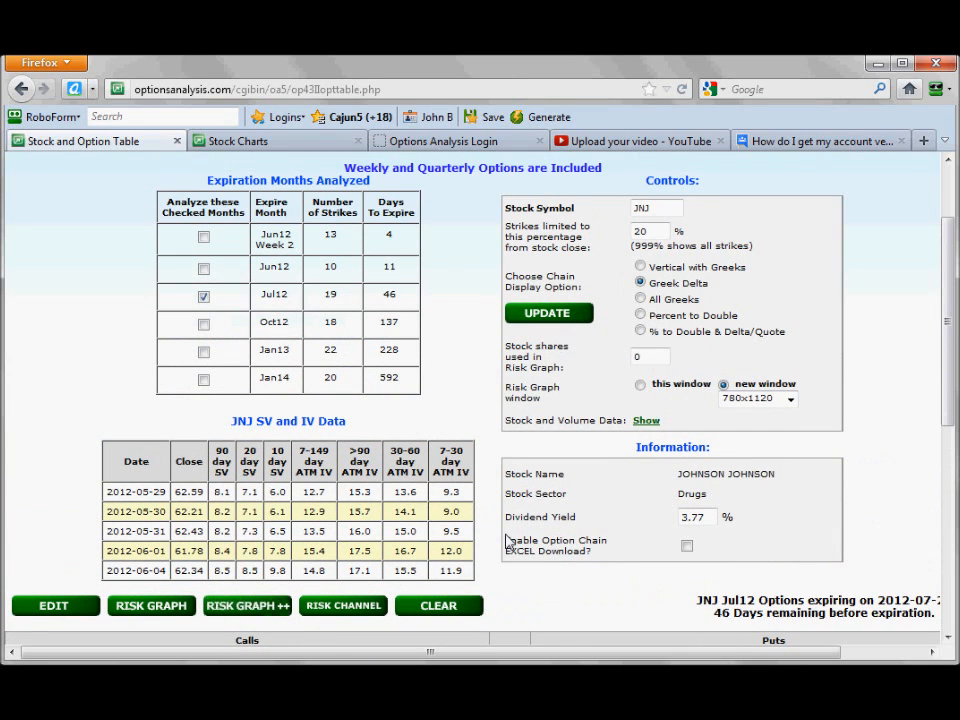
pyautogui.click(645, 422)
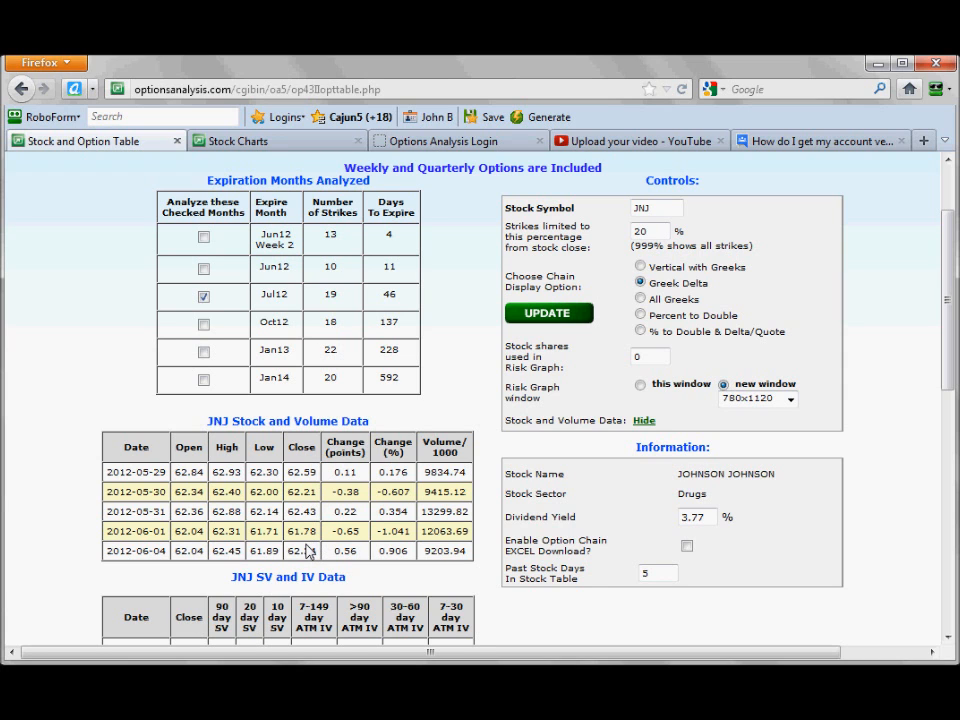
pyautogui.click(644, 421)
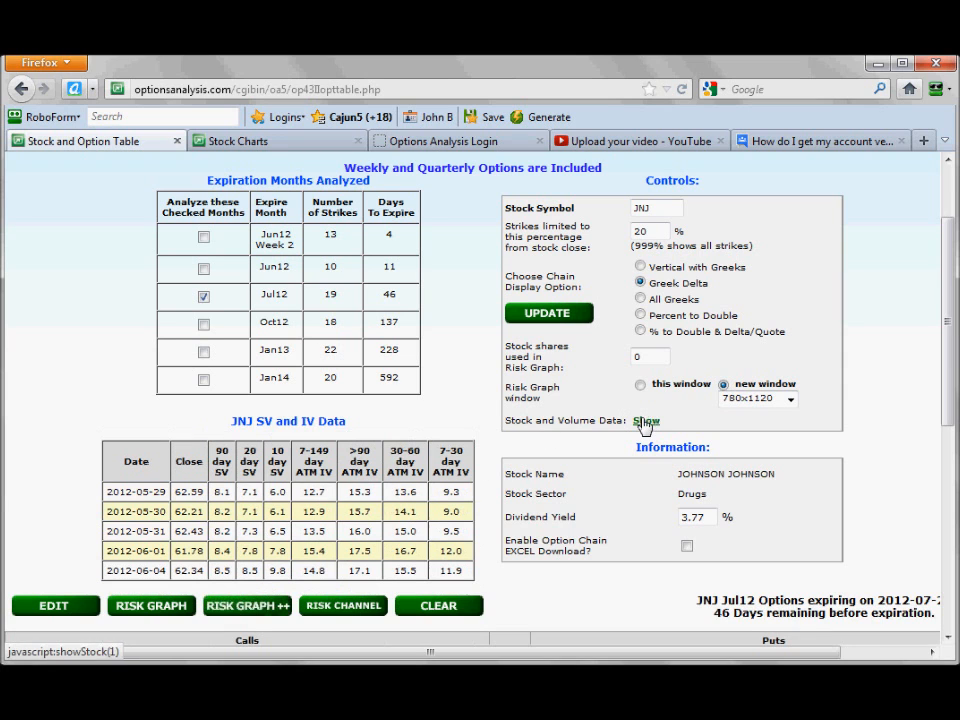
pyautogui.scroll(-4, 453, 441)
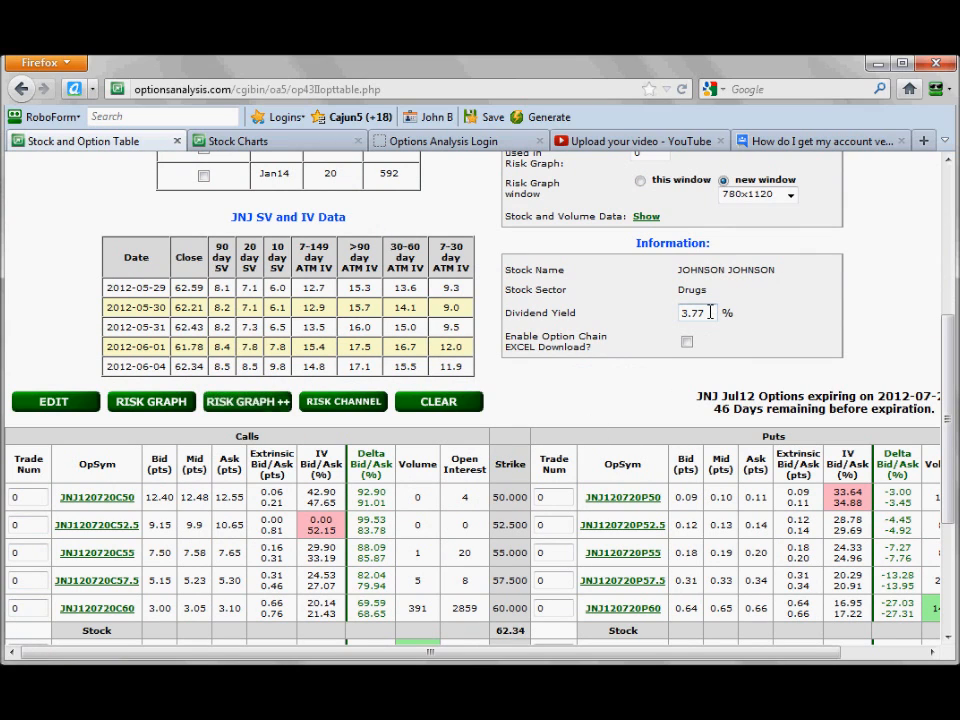
pyautogui.scroll(4, 636, 362)
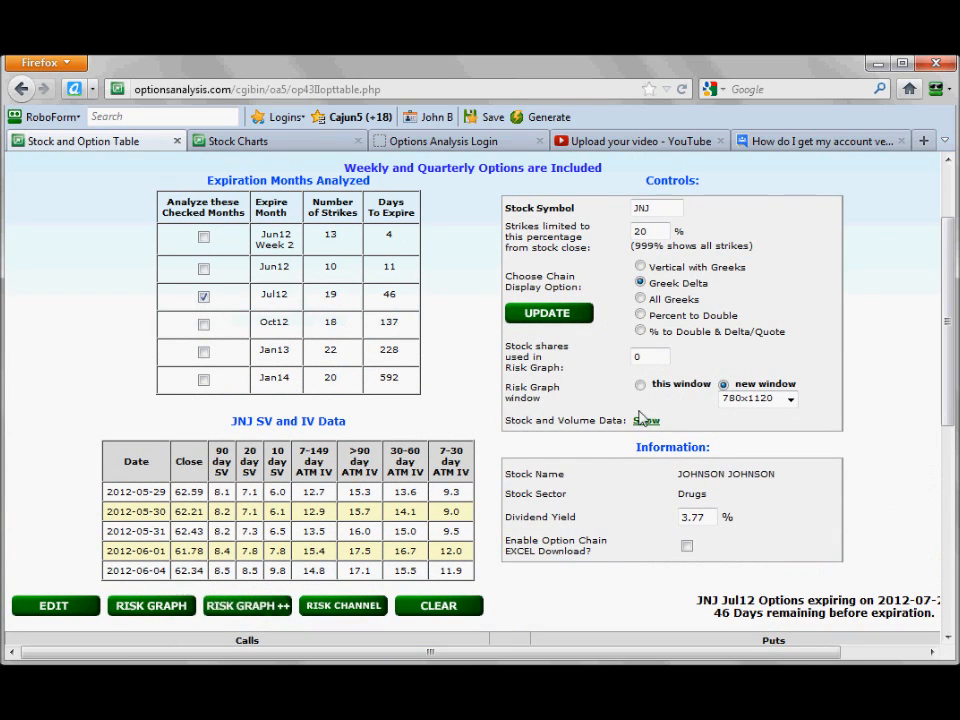
# Set the risk graph to open in this window instead of a new one.
pyautogui.click(641, 386)
pyautogui.scroll(-2, 549, 411)
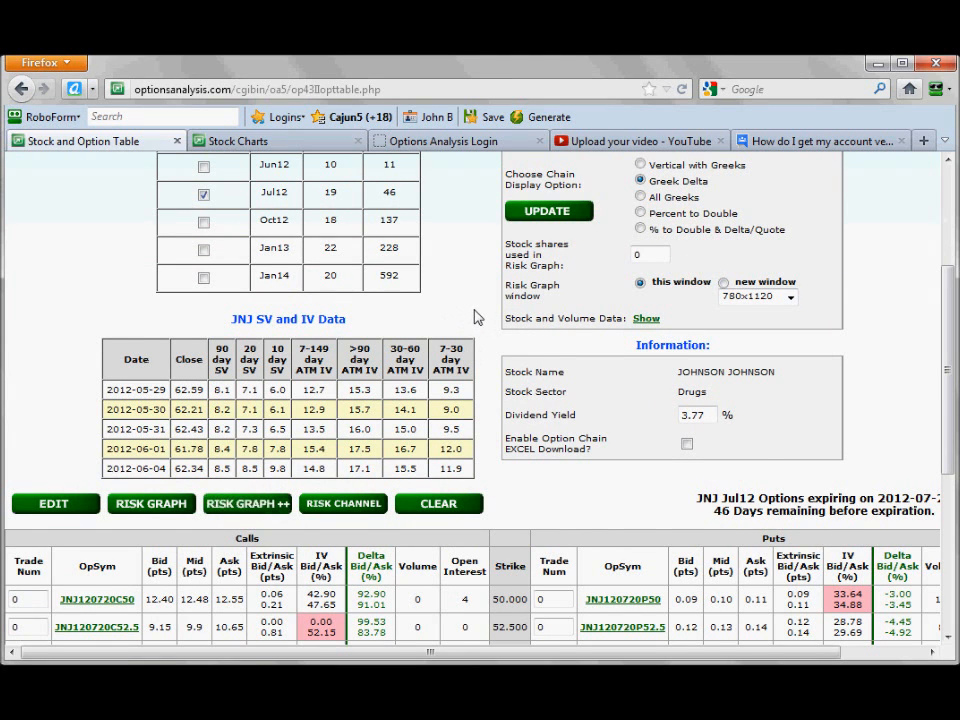
pyautogui.scroll(-5, 478, 317)
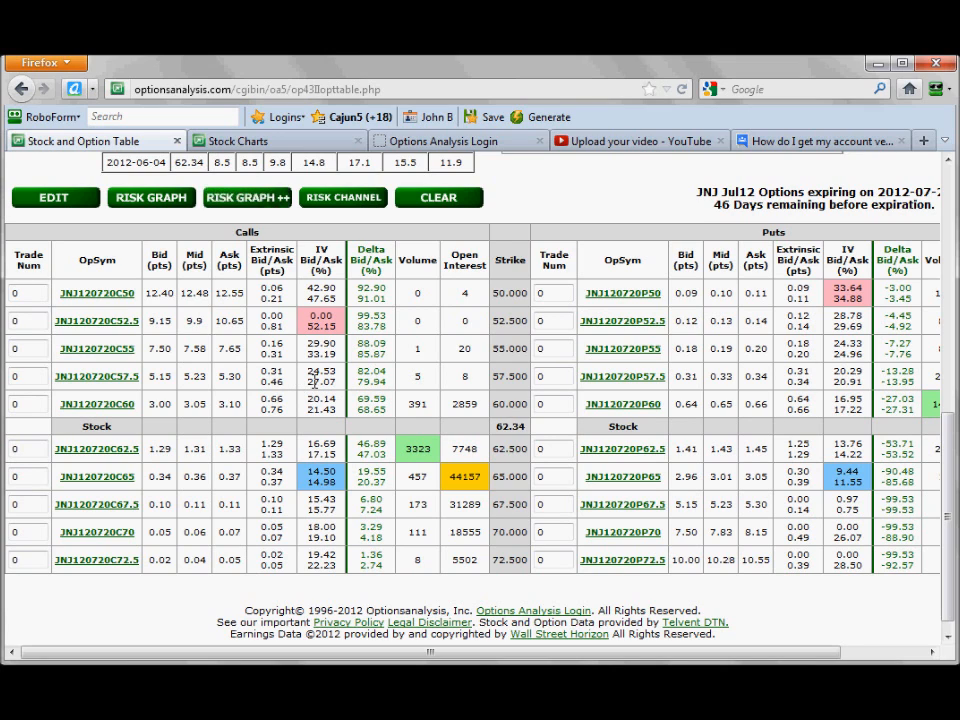
# Enter a trade number of 2 for the JNJ Jul12 57.5 call after checking its quotes and delta, and plot it in Risk Graph++.
pyautogui.doubleClick(160, 377)
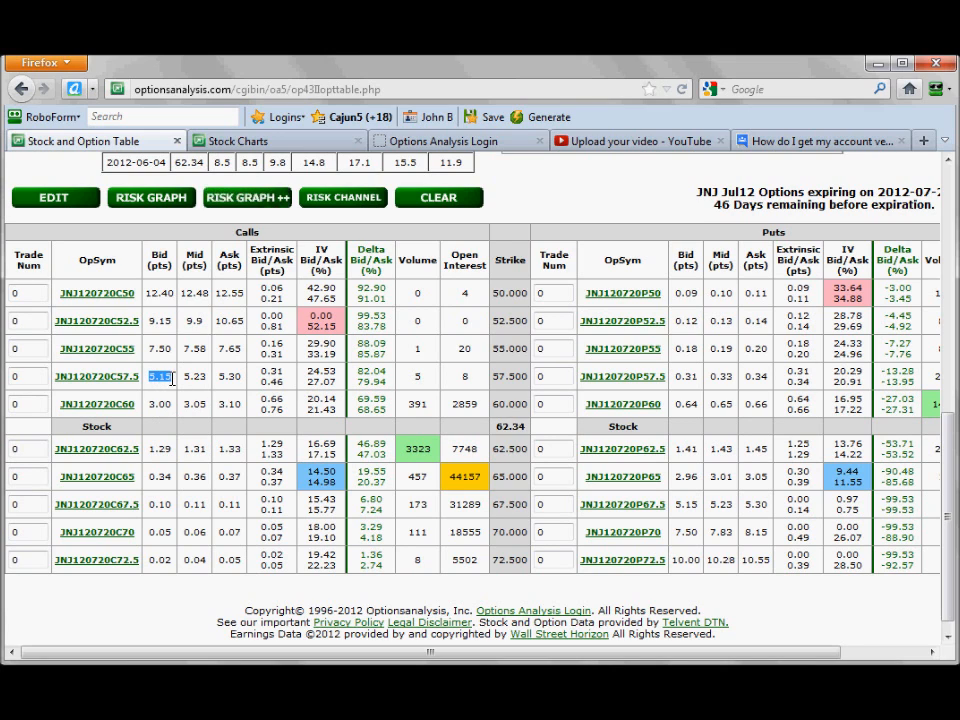
pyautogui.doubleClick(370, 382)
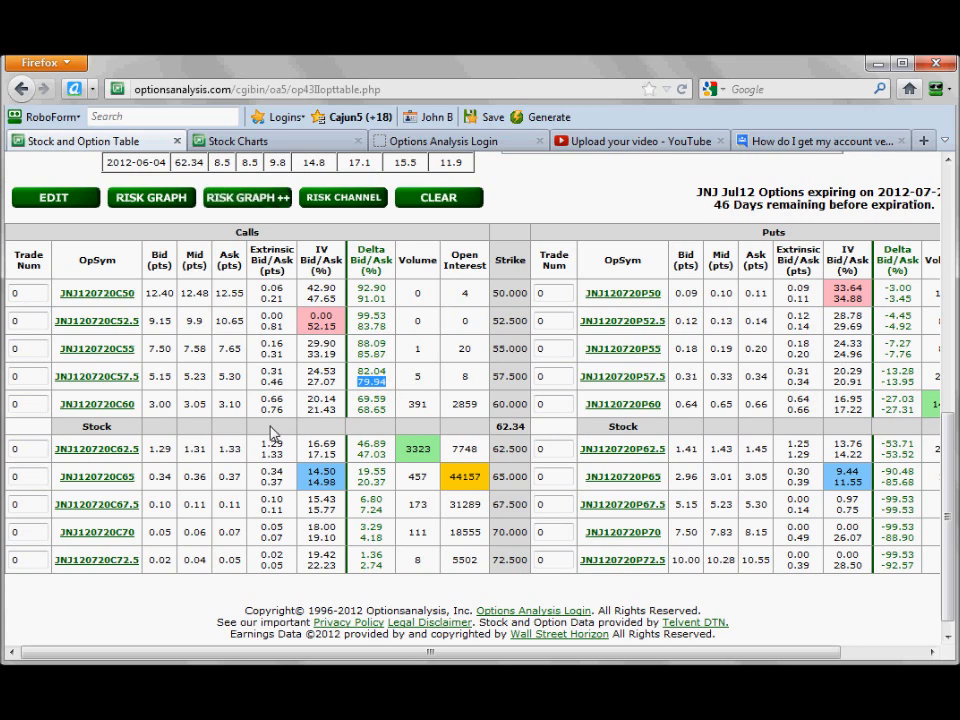
pyautogui.moveTo(155, 377); pyautogui.dragTo(174, 379)
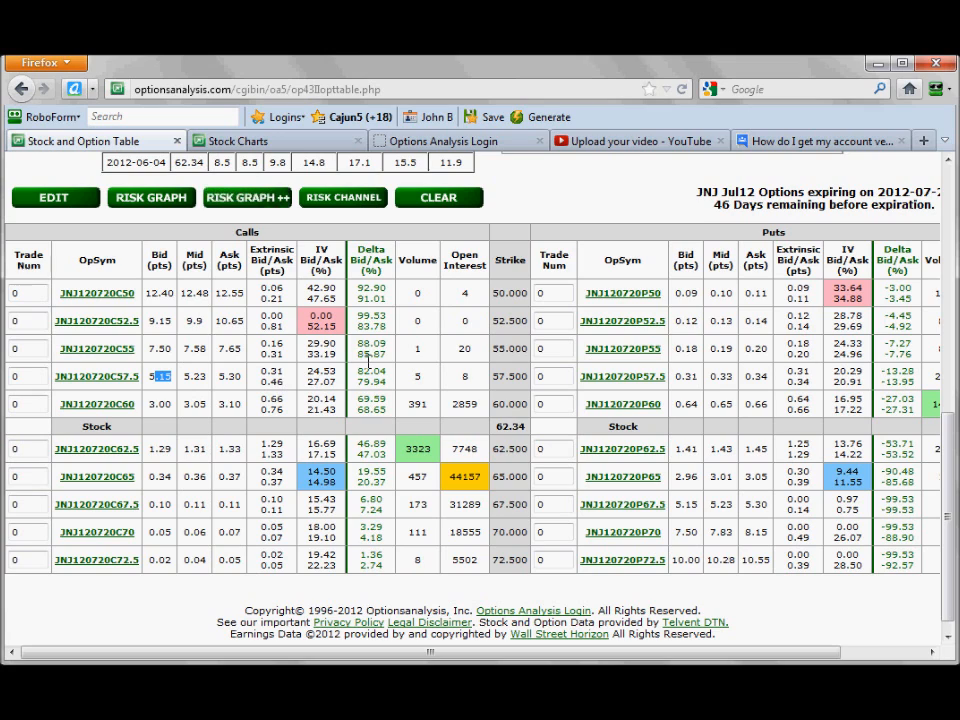
pyautogui.doubleClick(229, 376)
pyautogui.doubleClick(195, 376)
pyautogui.doubleClick(28, 376)
pyautogui.write('1')
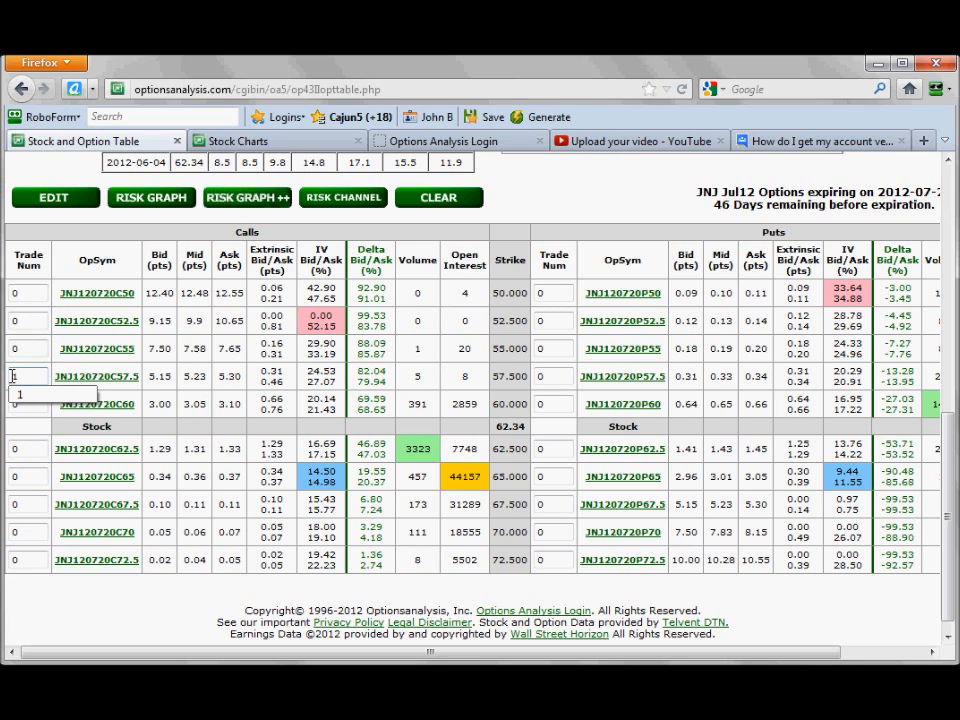
pyautogui.press('BackSpace')
pyautogui.write('2')
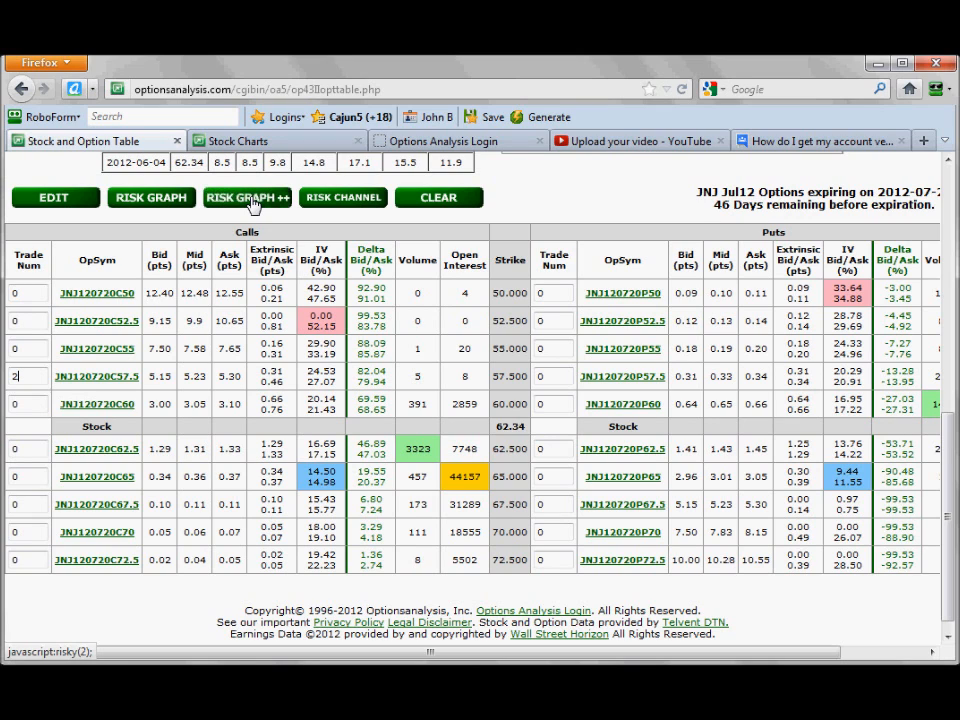
pyautogui.click(250, 199)
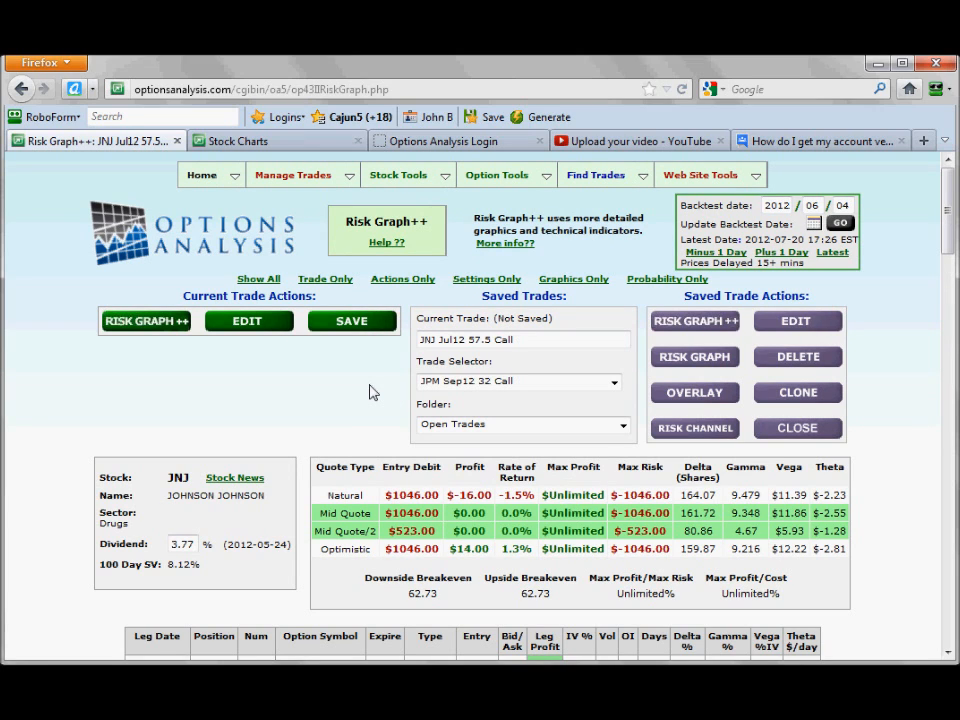
# Examine the trade's entry price, bid/ask, profit by quote type and delta, as well as its price chart and risk graph.
pyautogui.scroll(-2, 370, 392)
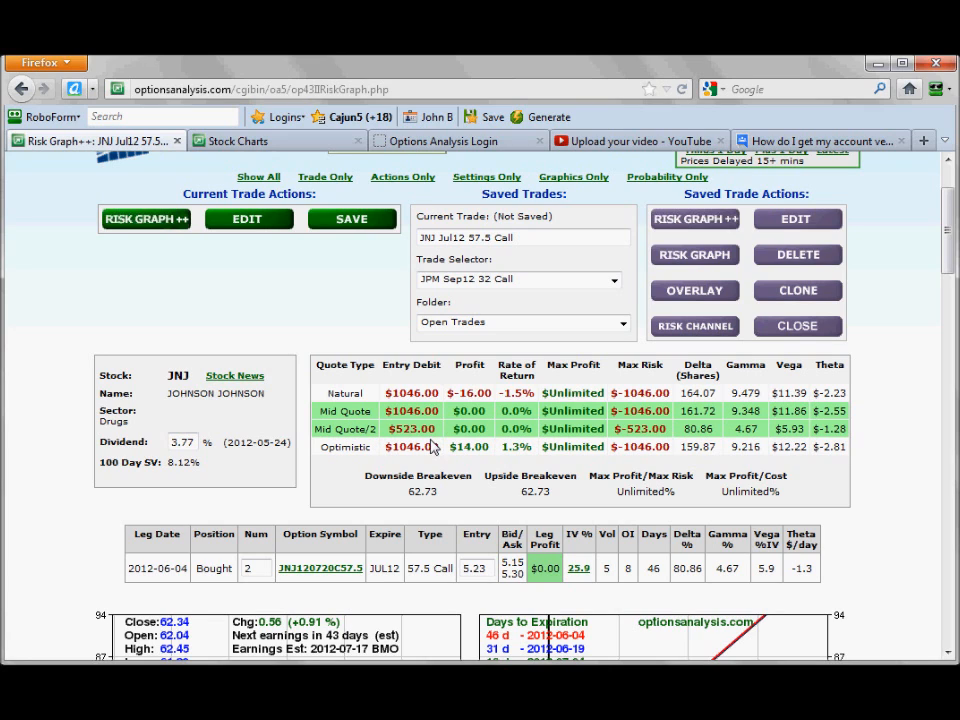
pyautogui.moveTo(470, 565); pyautogui.dragTo(511, 570)
pyautogui.click(496, 565)
pyautogui.moveTo(447, 393); pyautogui.dragTo(490, 393)
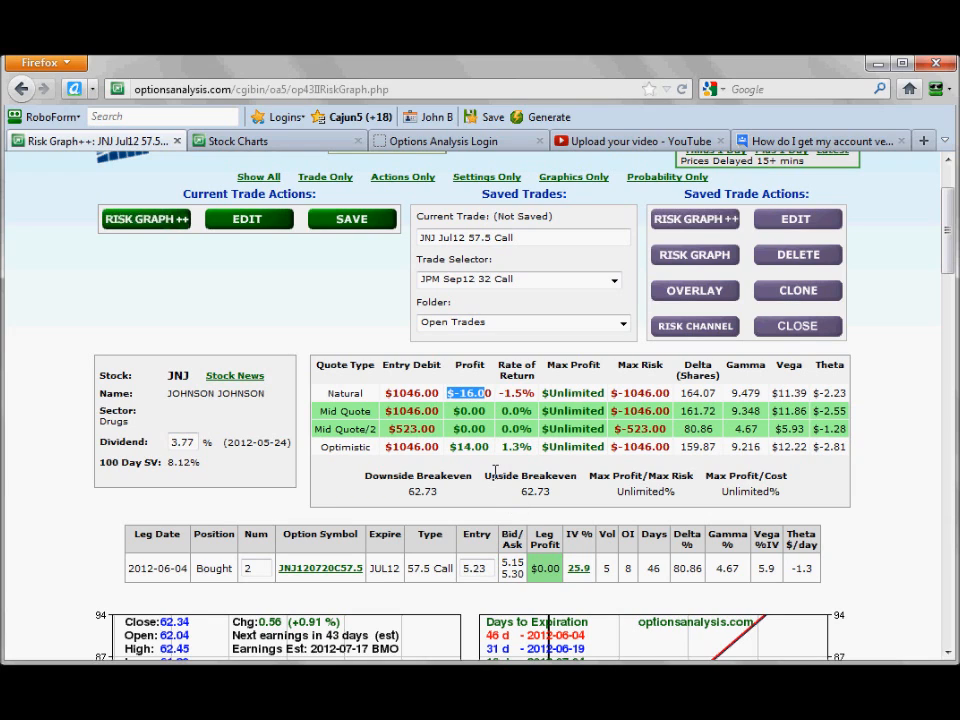
pyautogui.doubleClick(512, 574)
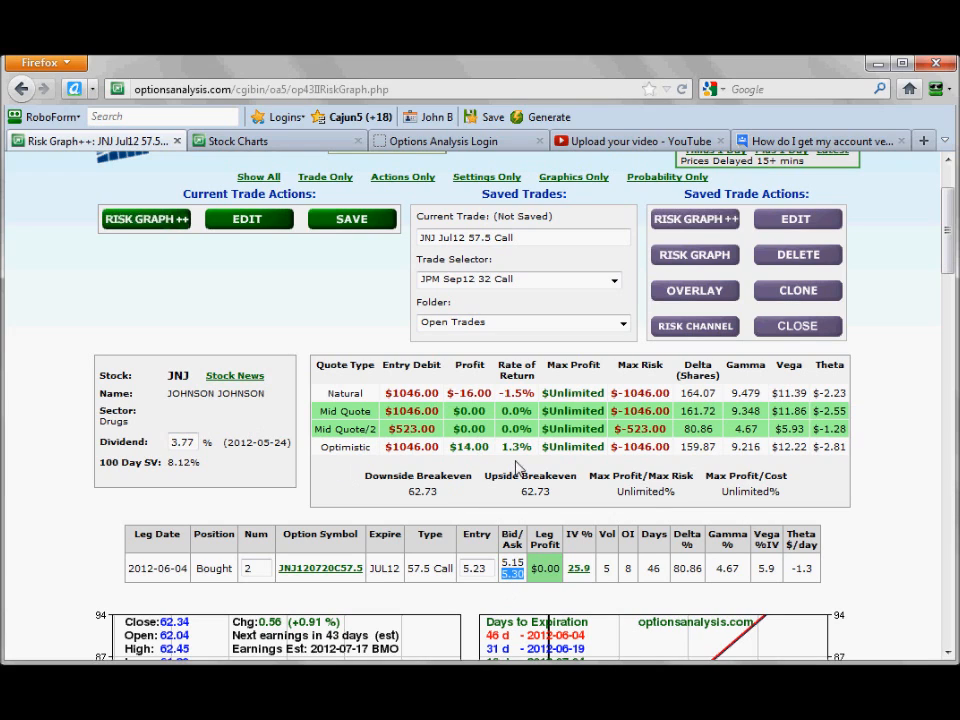
pyautogui.moveTo(448, 447); pyautogui.dragTo(487, 449)
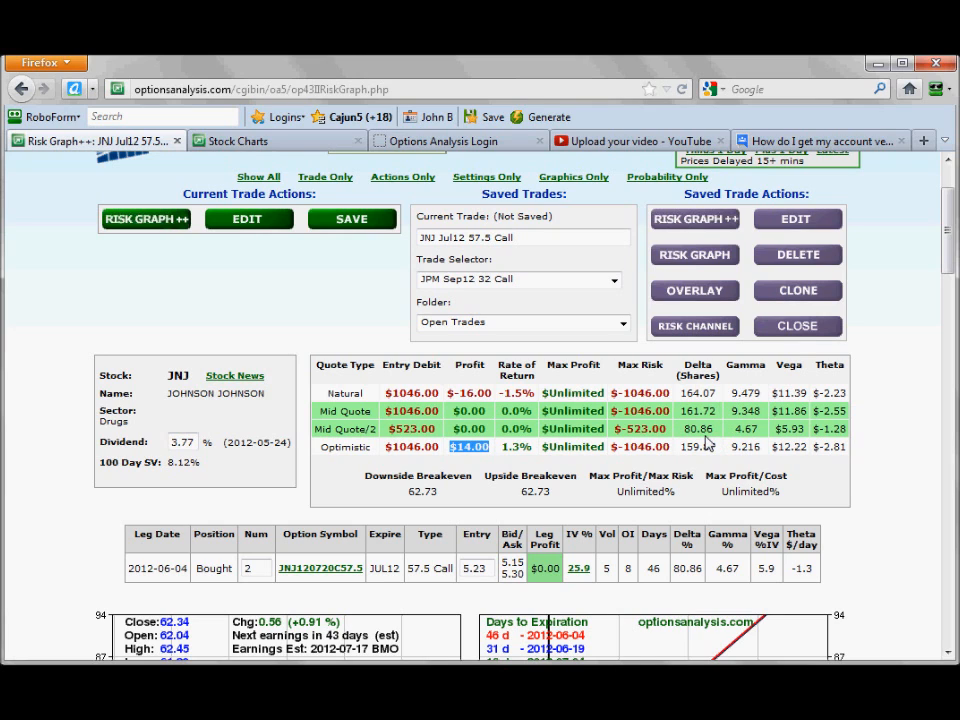
pyautogui.moveTo(685, 429); pyautogui.dragTo(704, 411)
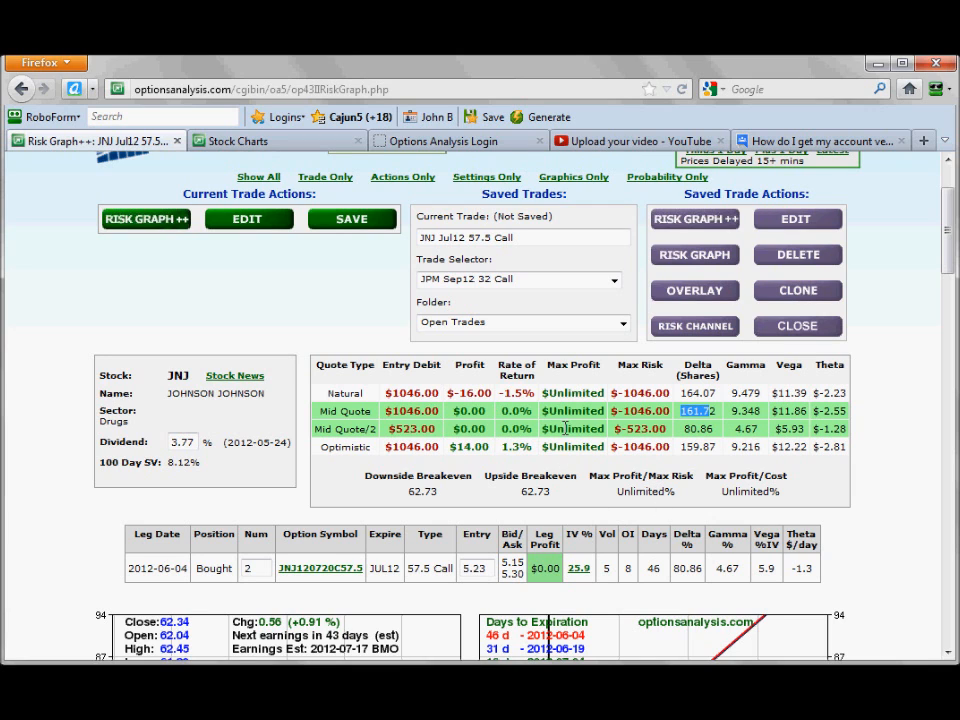
pyautogui.scroll(-3, 563, 428)
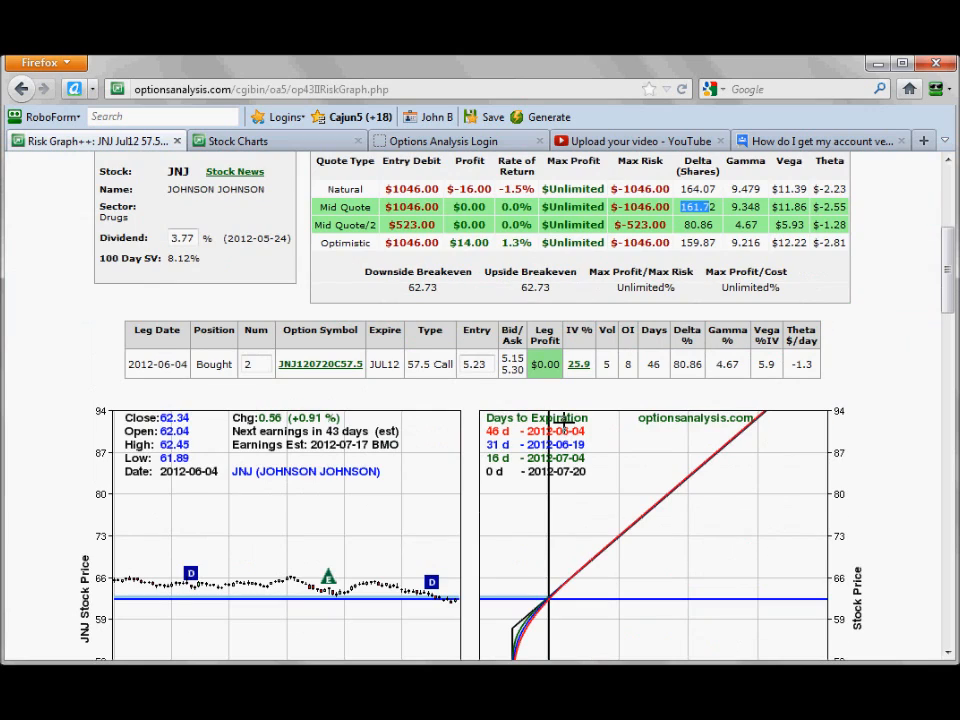
pyautogui.scroll(-2, 563, 420)
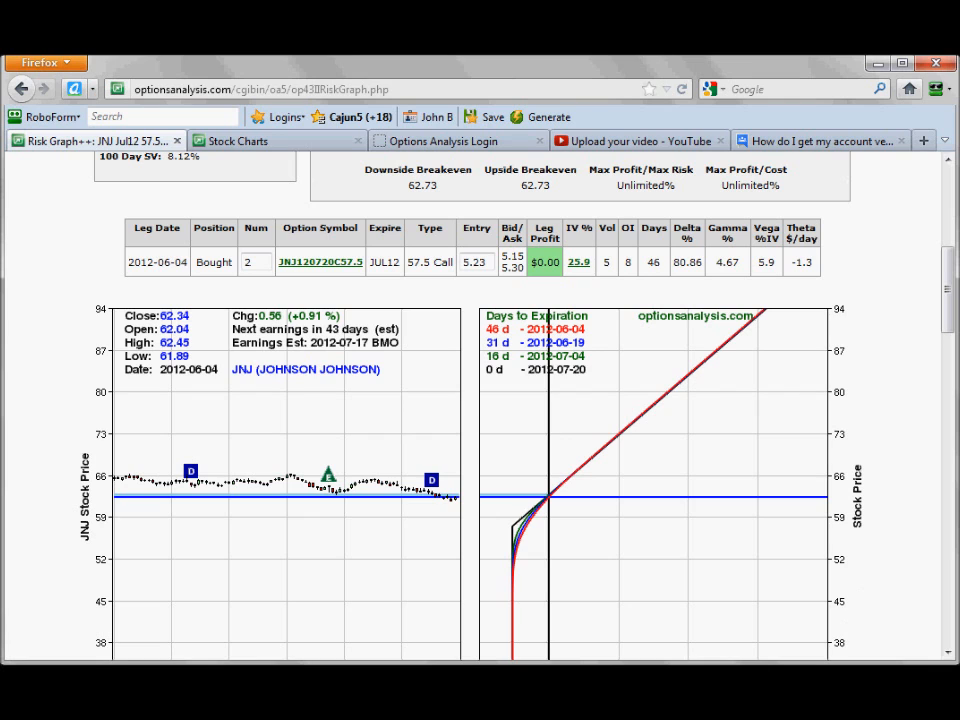
pyautogui.moveTo(948, 290); pyautogui.dragTo(950, 330)
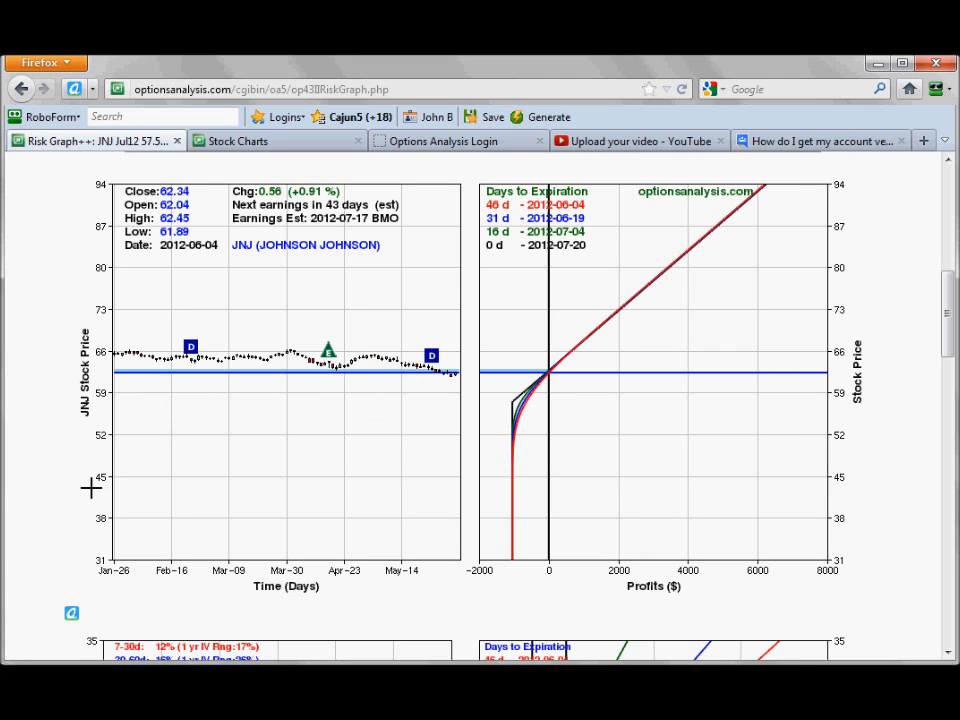
# Set the risk graph's stock limits to 55 lower and 75 upper, and redraw the Risk Graph++ charts.
pyautogui.moveTo(949, 293); pyautogui.dragTo(948, 501)
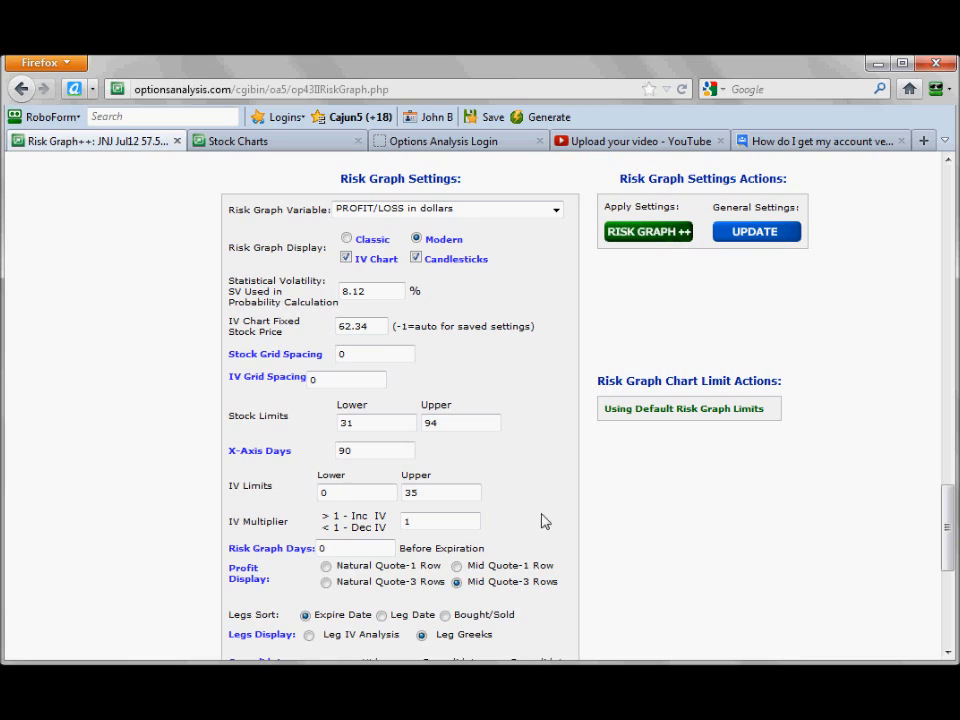
pyautogui.doubleClick(363, 425)
pyautogui.write('55')
pyautogui.click(451, 424)
pyautogui.doubleClick(451, 424)
pyautogui.write('75')
pyautogui.click(516, 414)
pyautogui.scroll(1, 514, 390)
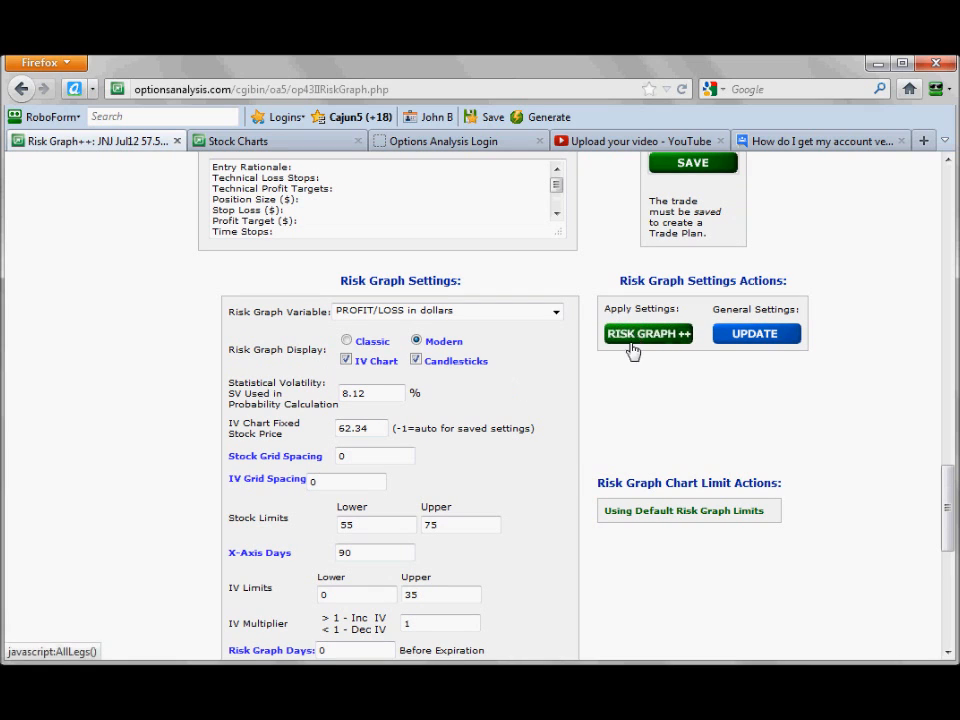
pyautogui.click(632, 340)
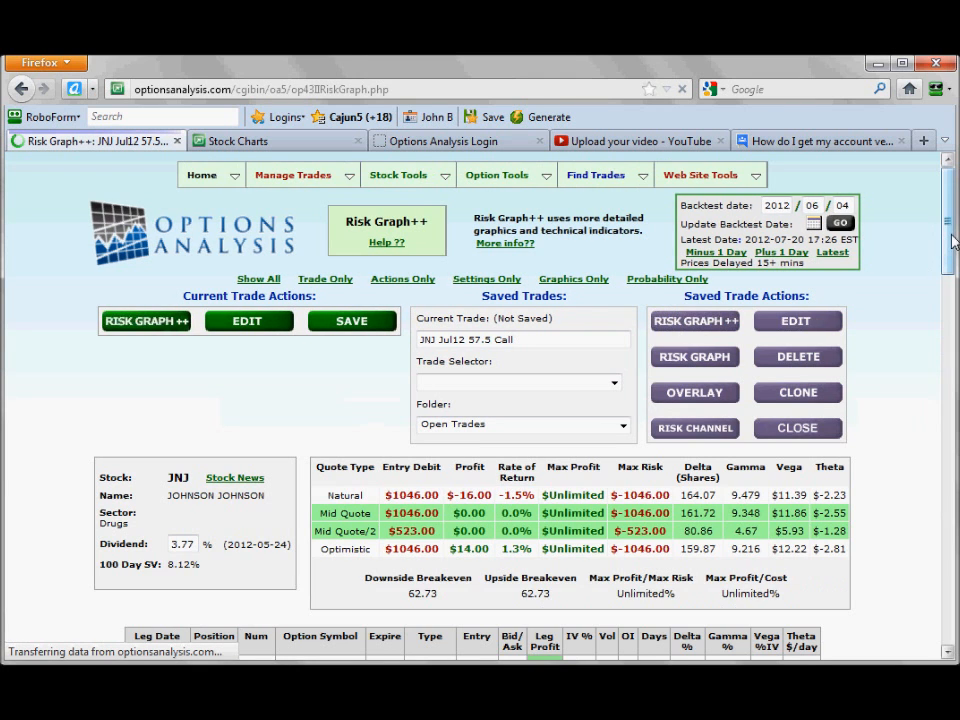
pyautogui.moveTo(945, 210); pyautogui.dragTo(946, 320)
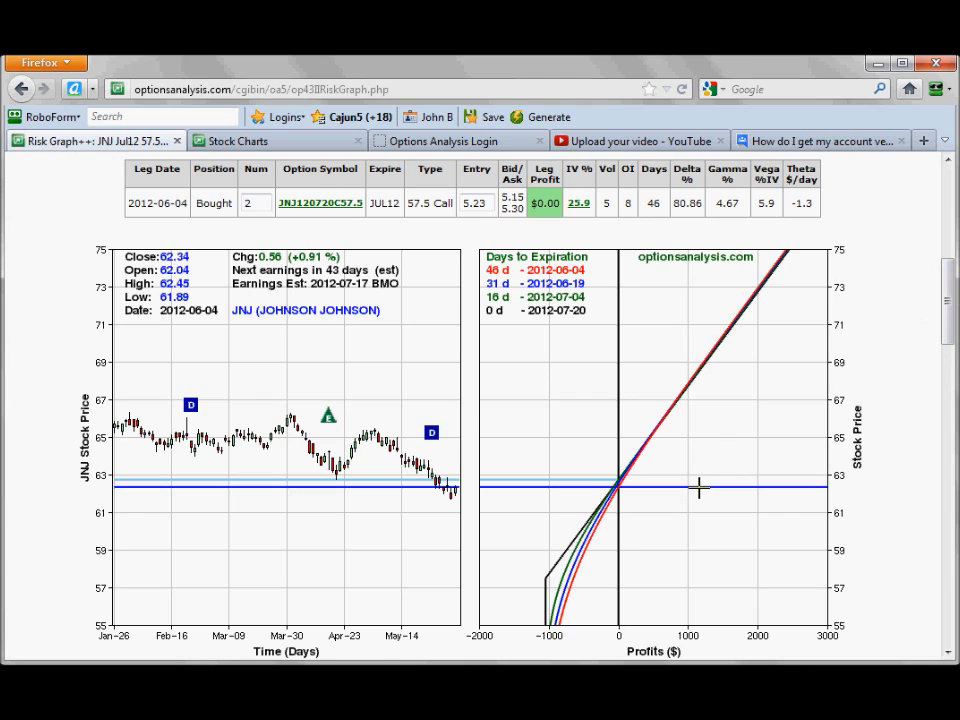
# Save the JNJ Jul12 57.5 Call trade in the Open Trades folder.
pyautogui.scroll(2, 699, 488)
pyautogui.scroll(6, 699, 488)
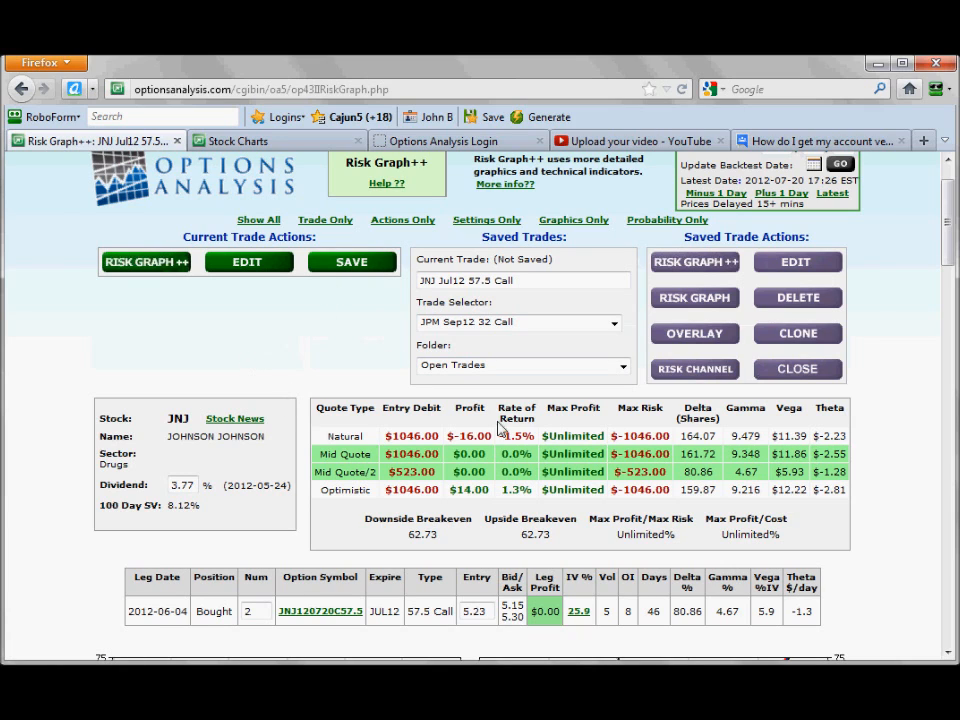
pyautogui.click(507, 366)
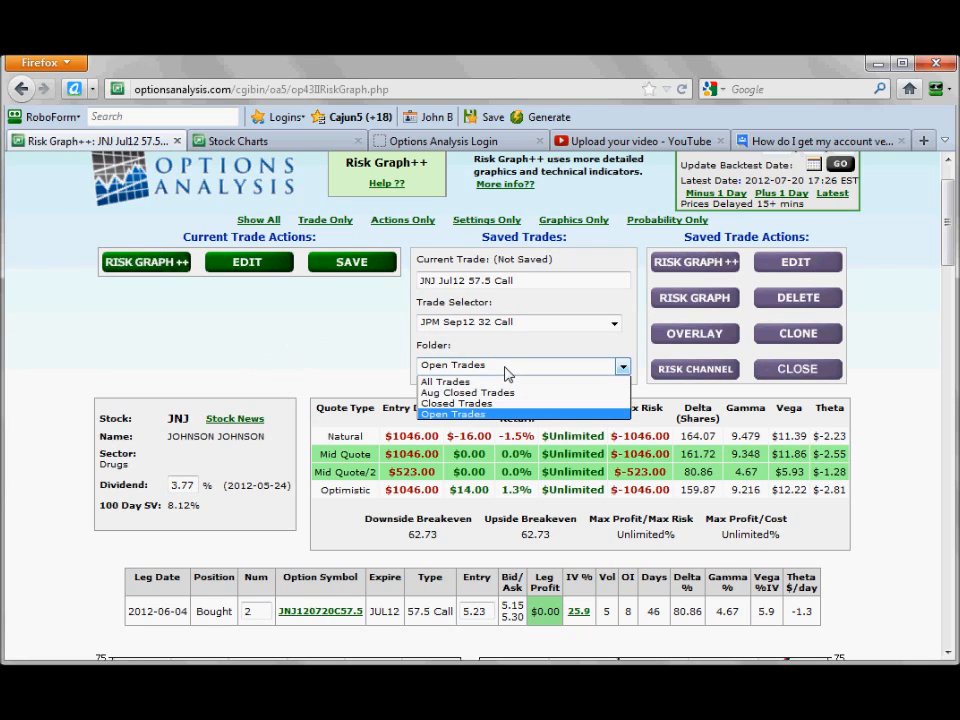
pyautogui.click(507, 370)
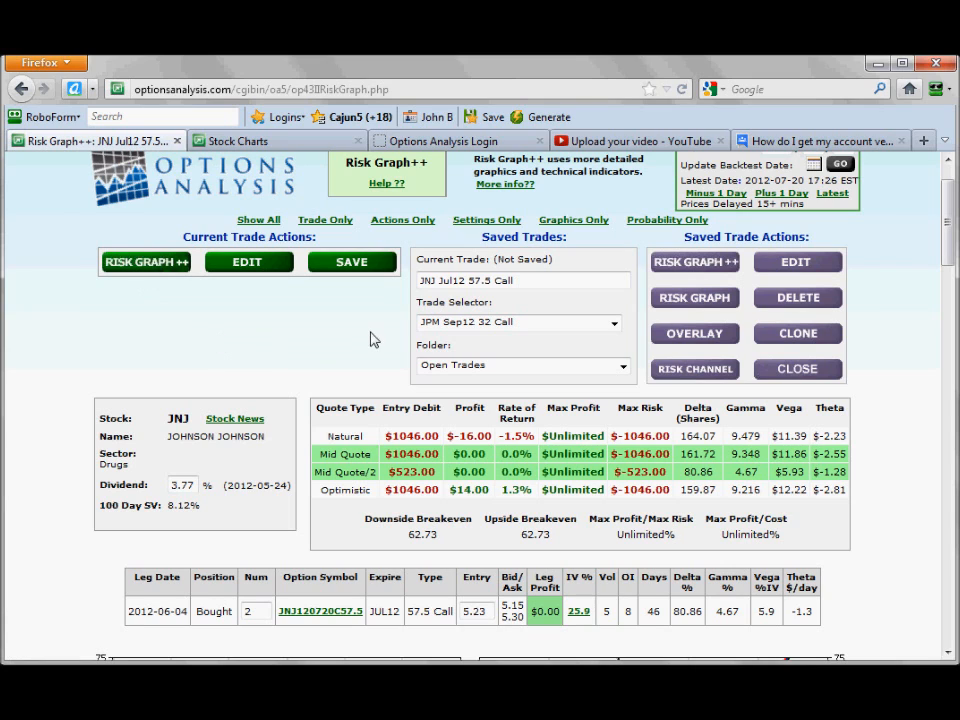
pyautogui.click(350, 261)
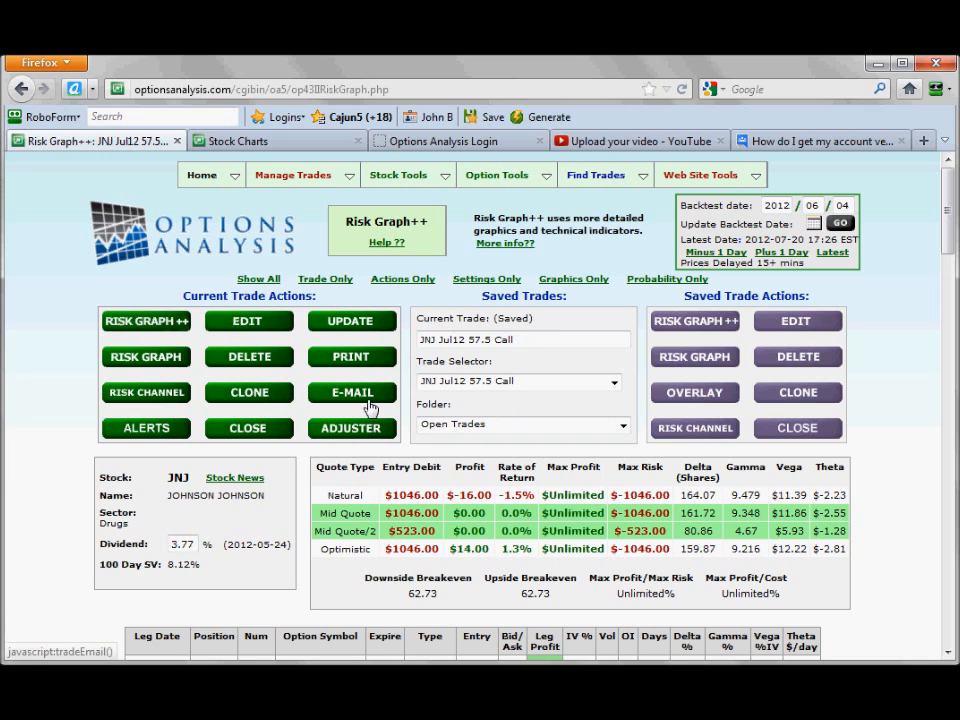
pyautogui.scroll(-2, 420, 420)
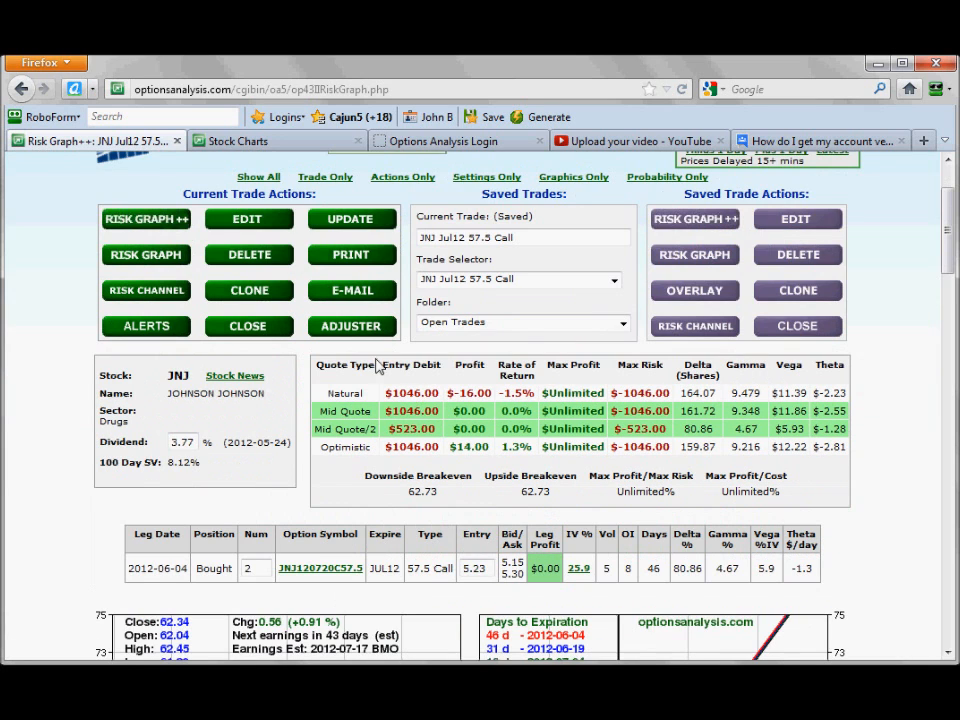
# Try selecting the saved JPM Sep12 32 Call trade, and switch the trade selector back to JNJ Jul12 57.5 Call.
pyautogui.scroll(2, 285, 275)
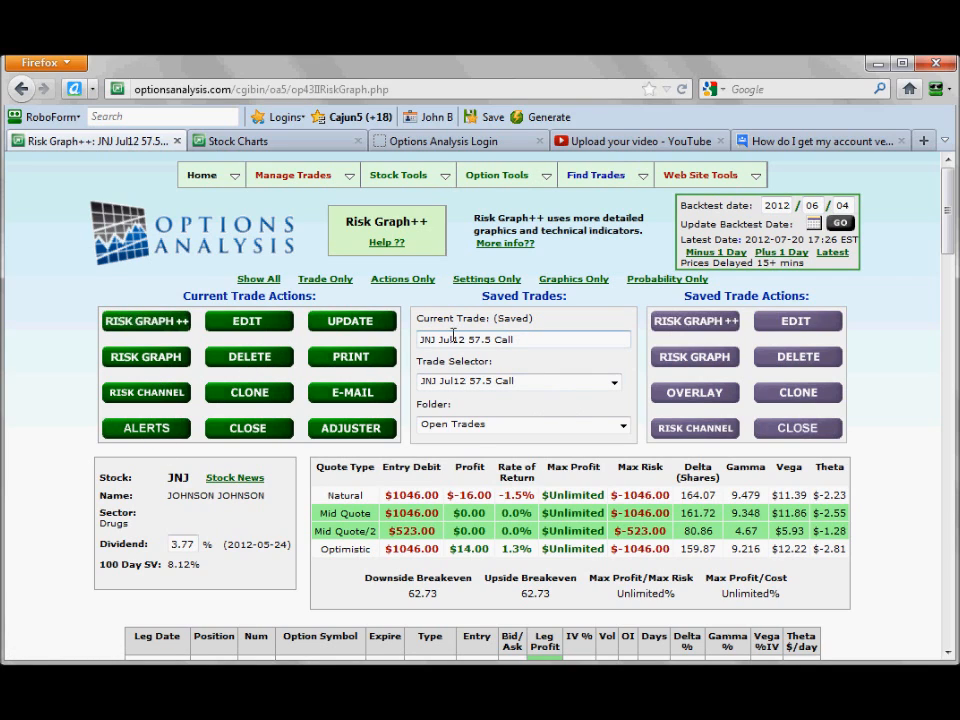
pyautogui.moveTo(518, 340); pyautogui.dragTo(418, 340)
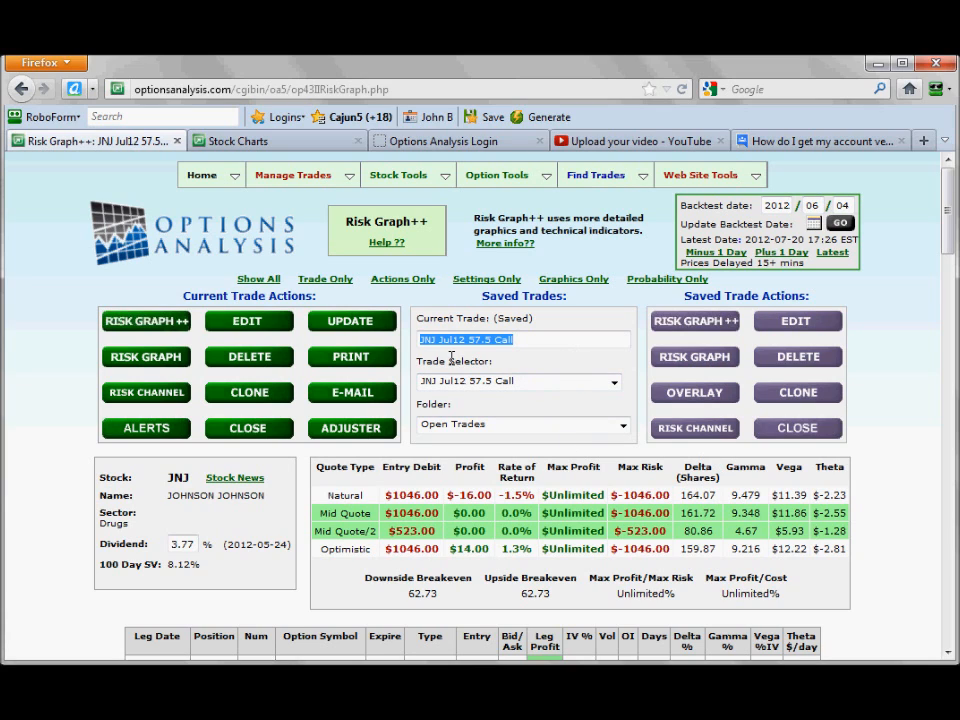
pyautogui.click(525, 383)
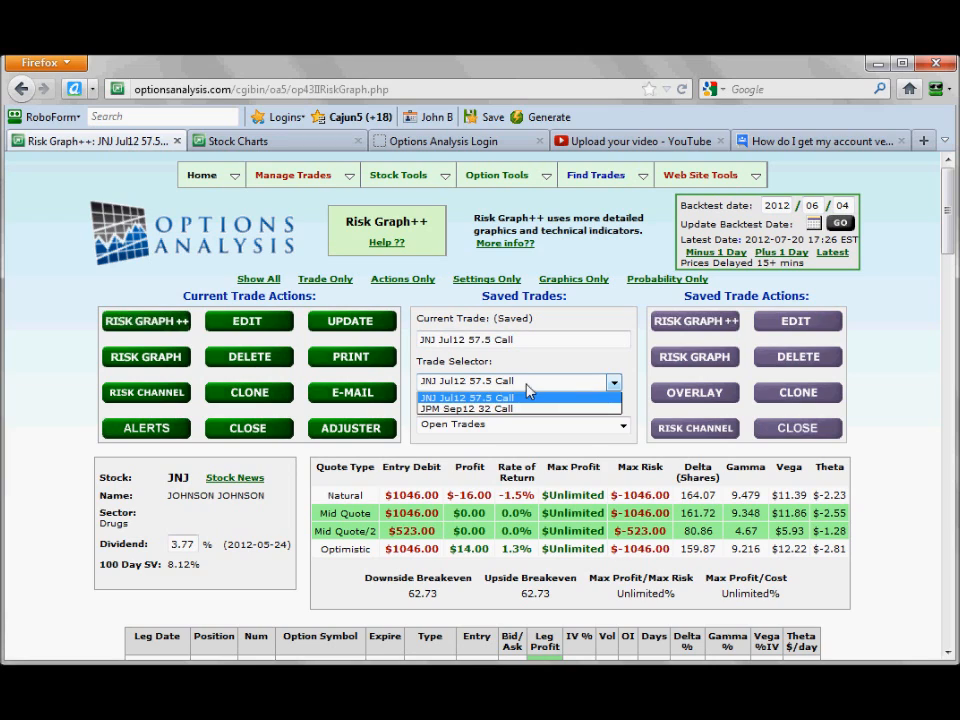
pyautogui.click(516, 410)
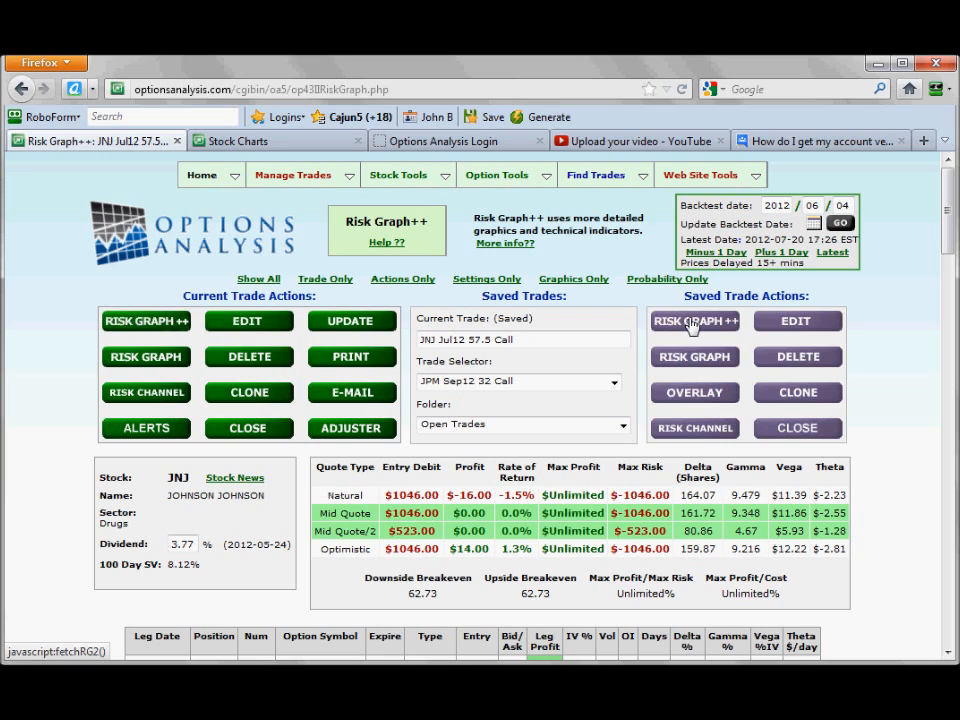
pyautogui.click(536, 384)
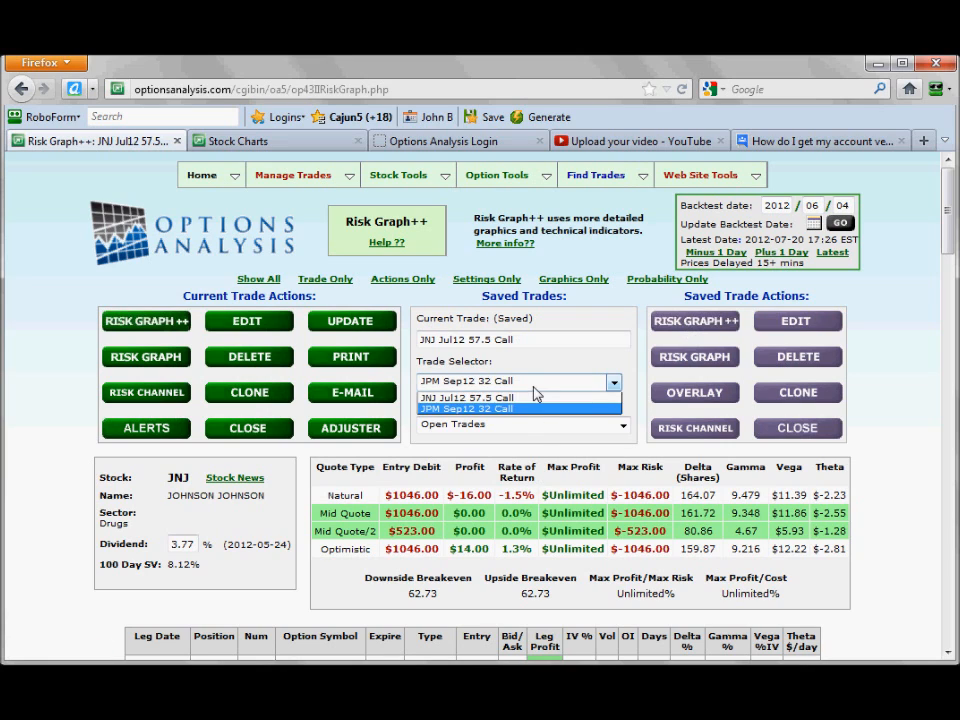
pyautogui.click(536, 399)
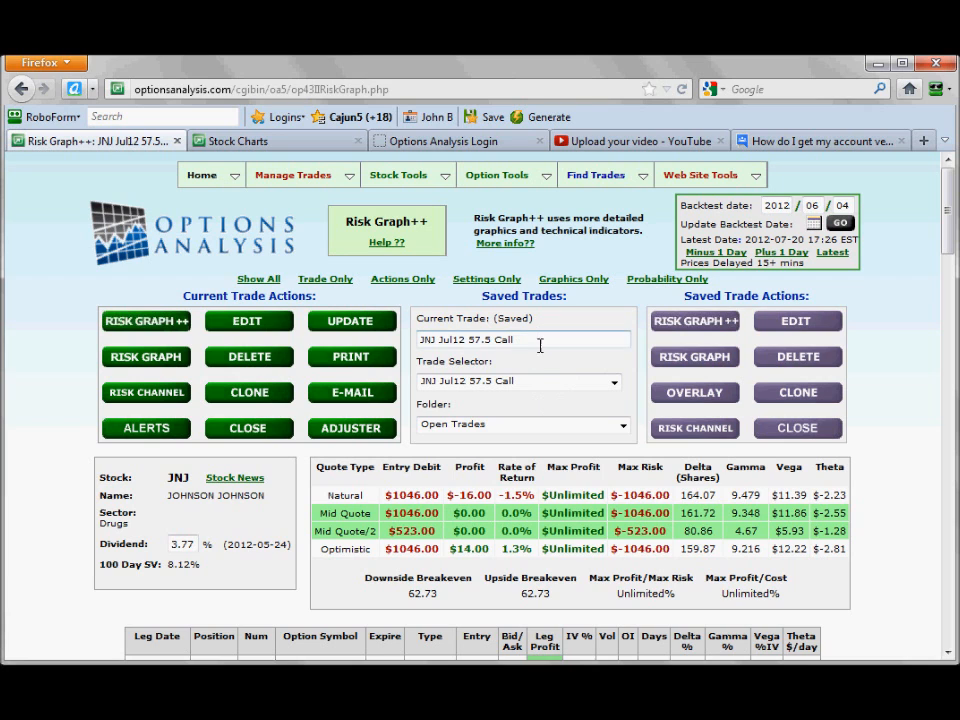
# Move the backtest date forward to June 25, 2012 for the JNJ Jul12 57.5 Call trade.
pyautogui.scroll(-8, 542, 364)
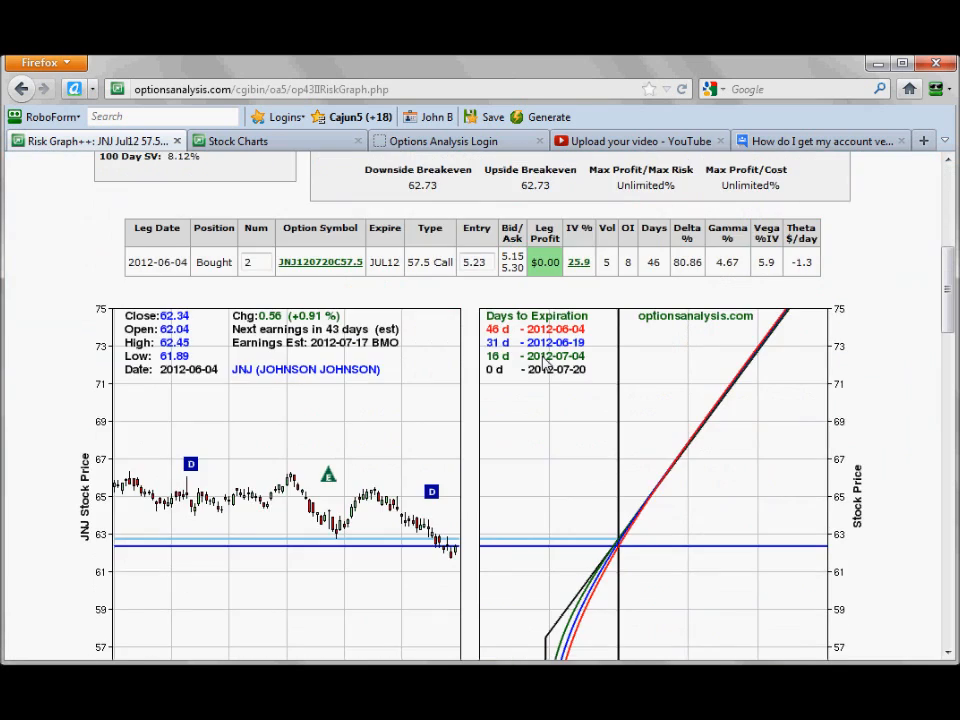
pyautogui.scroll(9, 543, 341)
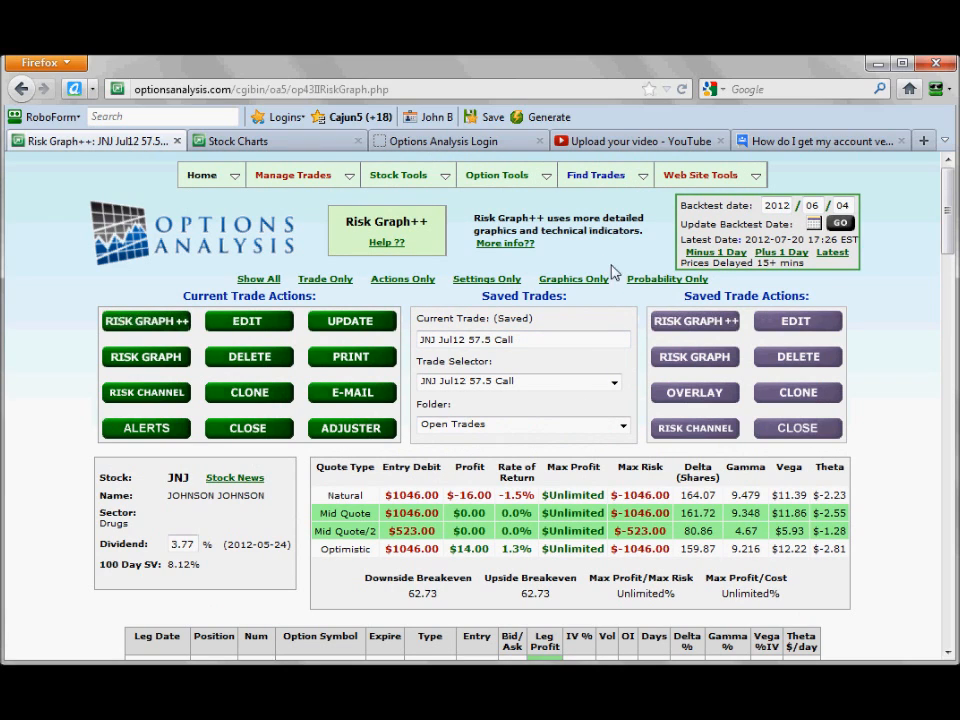
pyautogui.click(814, 225)
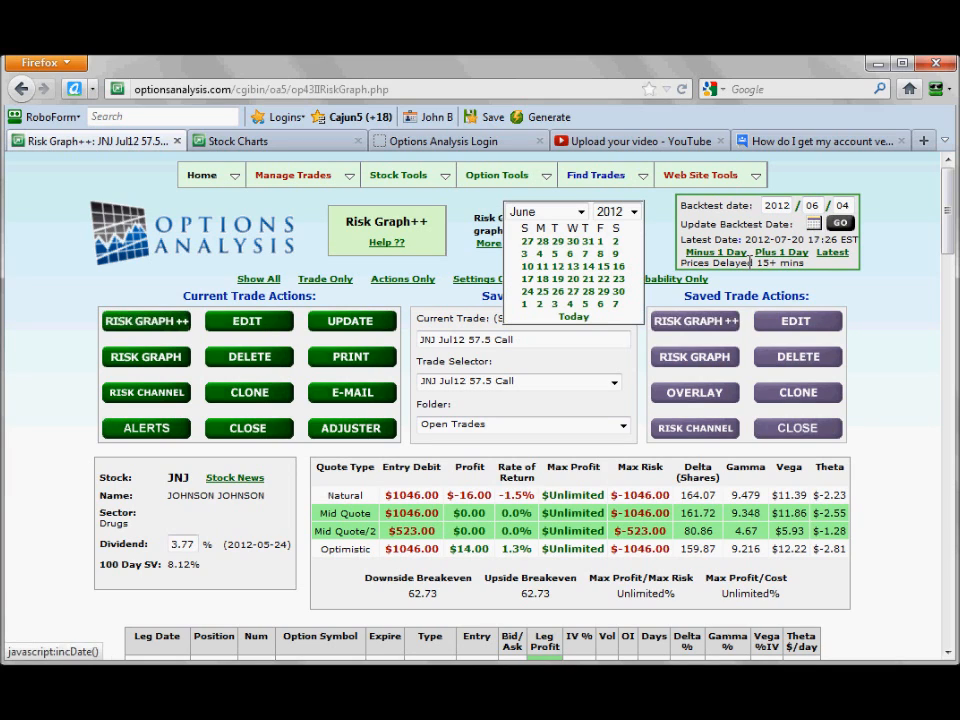
pyautogui.click(542, 292)
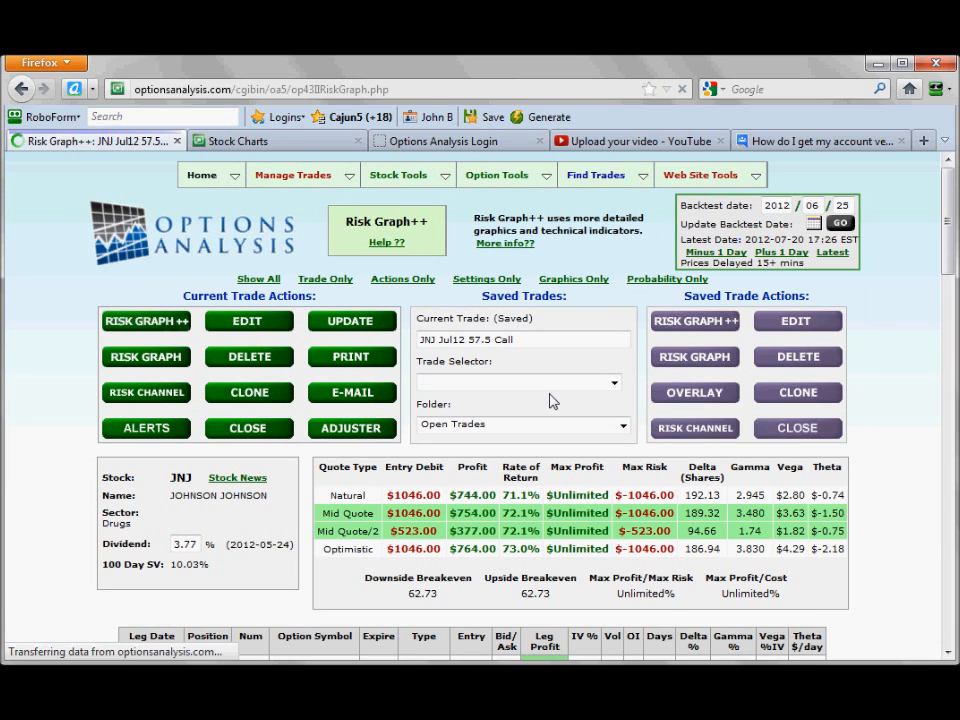
# Examine the trade's mid-quote profit, leg profit and breakevens, along with the JNJ price chart and risk graph for the new date.
pyautogui.scroll(-2, 549, 398)
pyautogui.scroll(-3, 549, 394)
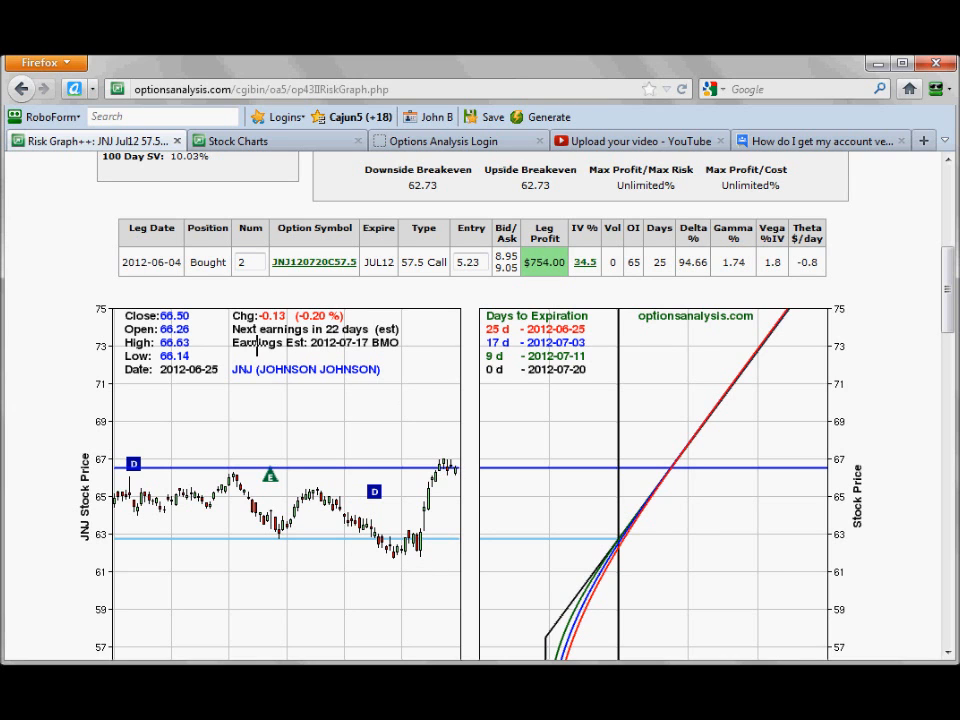
pyautogui.scroll(4, 414, 453)
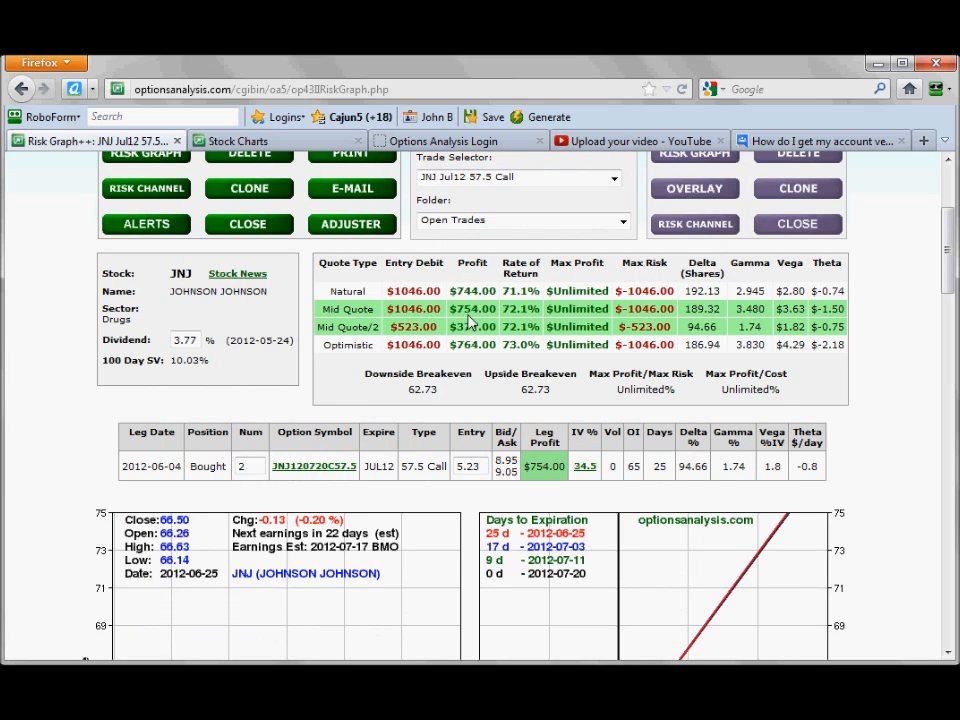
pyautogui.moveTo(452, 313); pyautogui.dragTo(496, 312)
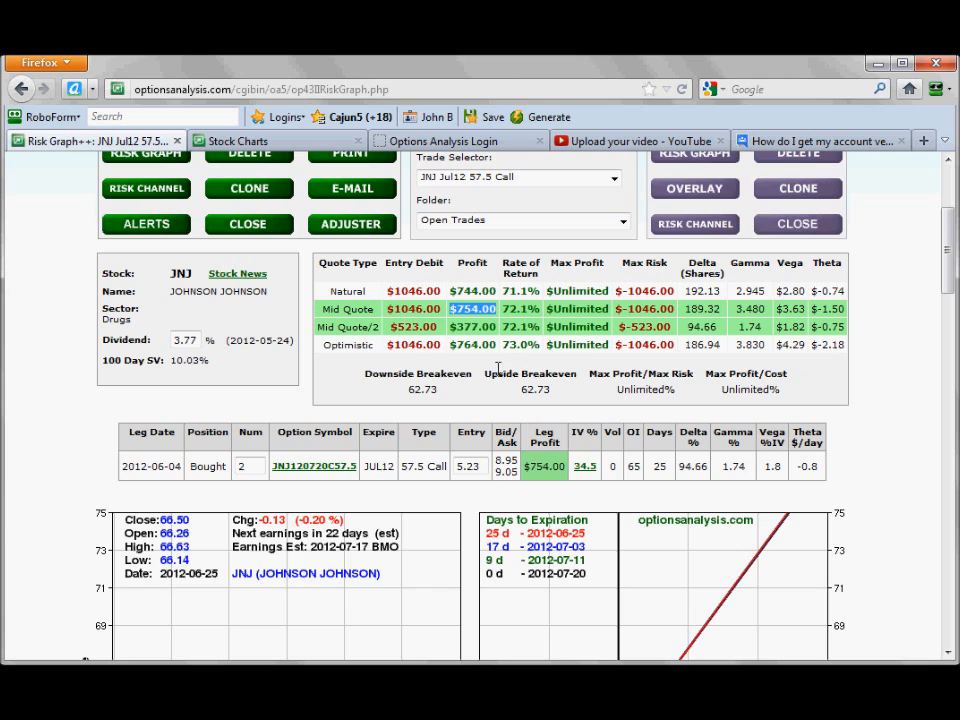
pyautogui.scroll(-4, 500, 364)
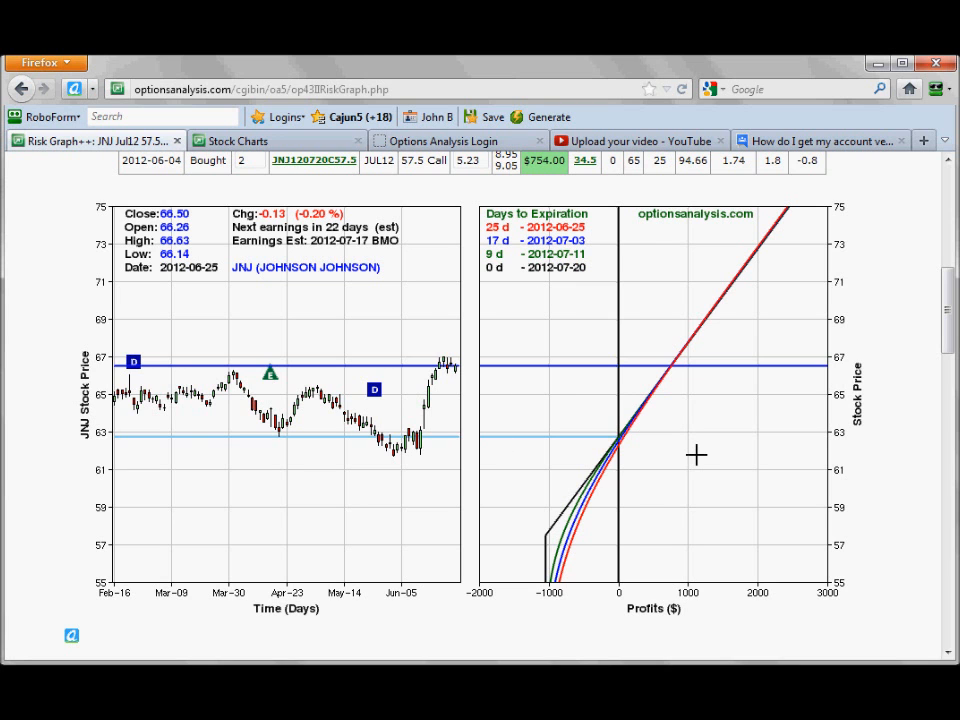
pyautogui.scroll(3, 652, 392)
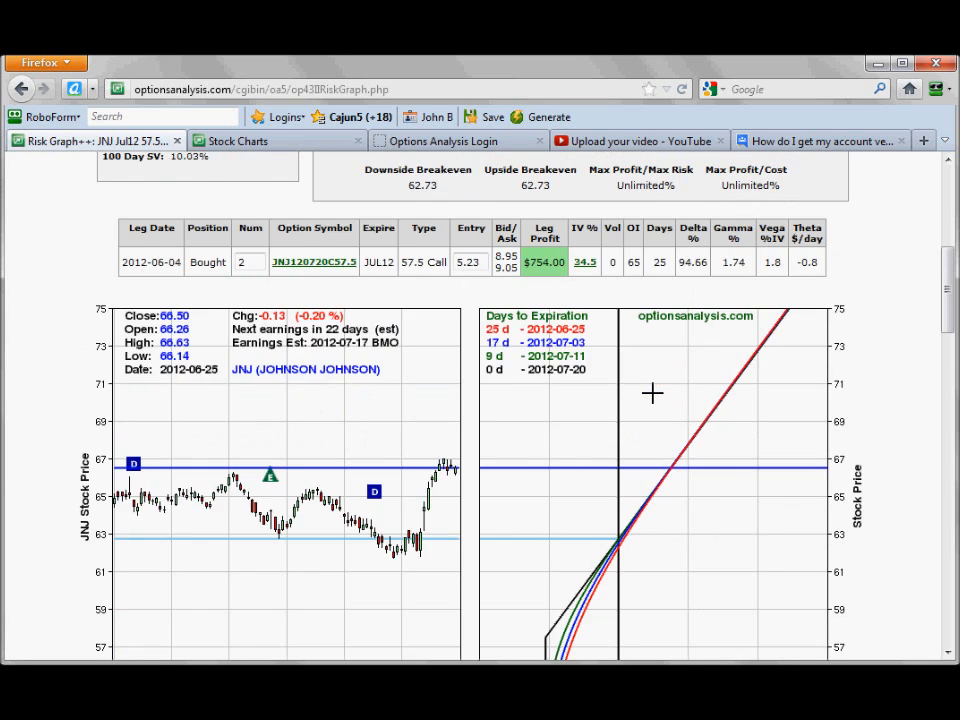
pyautogui.scroll(2, 560, 380)
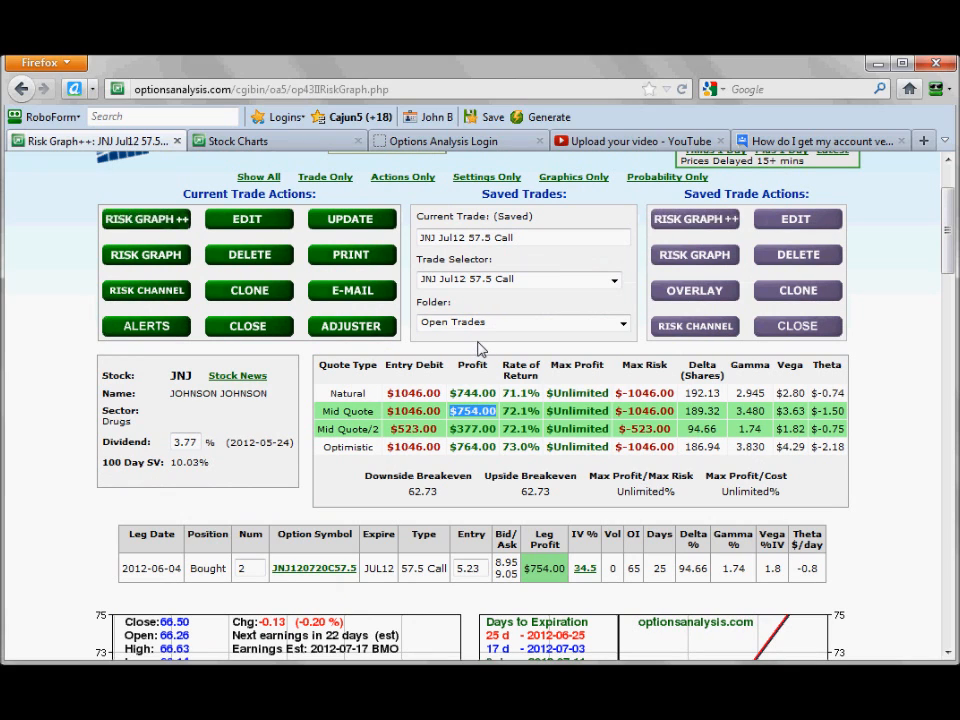
pyautogui.scroll(-2, 477, 353)
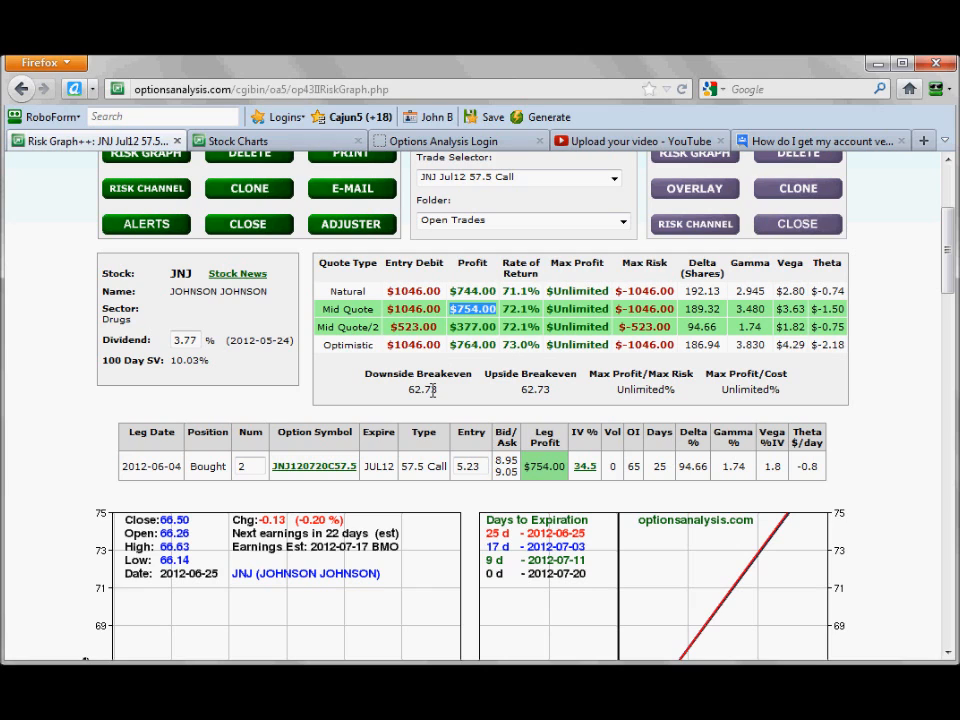
pyautogui.scroll(2, 435, 375)
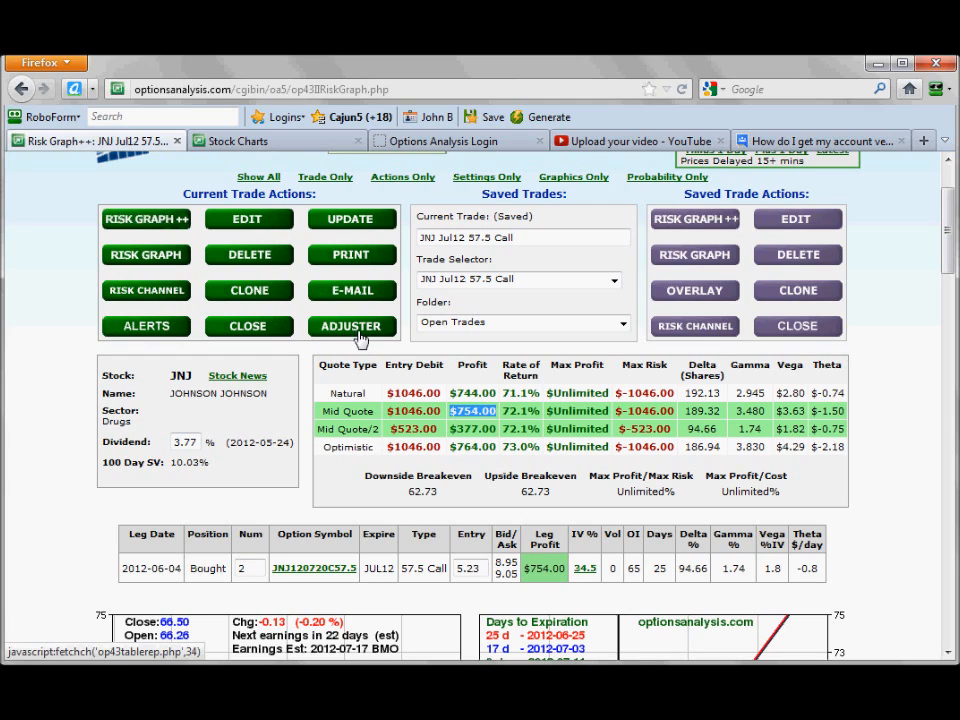
# Open the current trade for editing and set the first new buy leg to 2 contracts expiring Aug12.
pyautogui.click(245, 224)
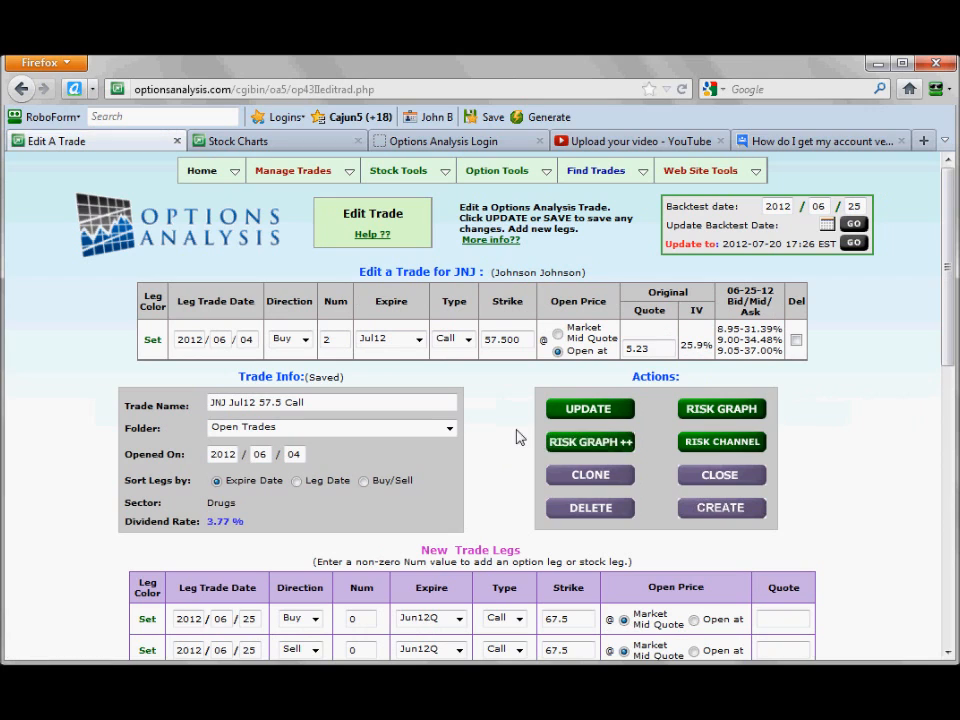
pyautogui.scroll(-2, 519, 437)
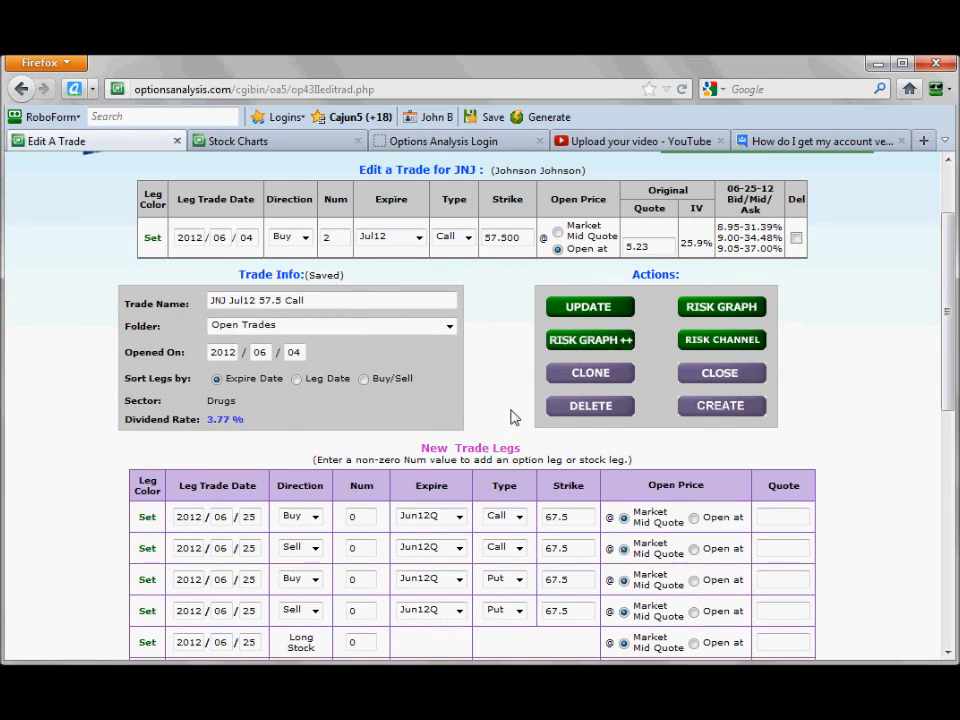
pyautogui.doubleClick(358, 518)
pyautogui.write('2')
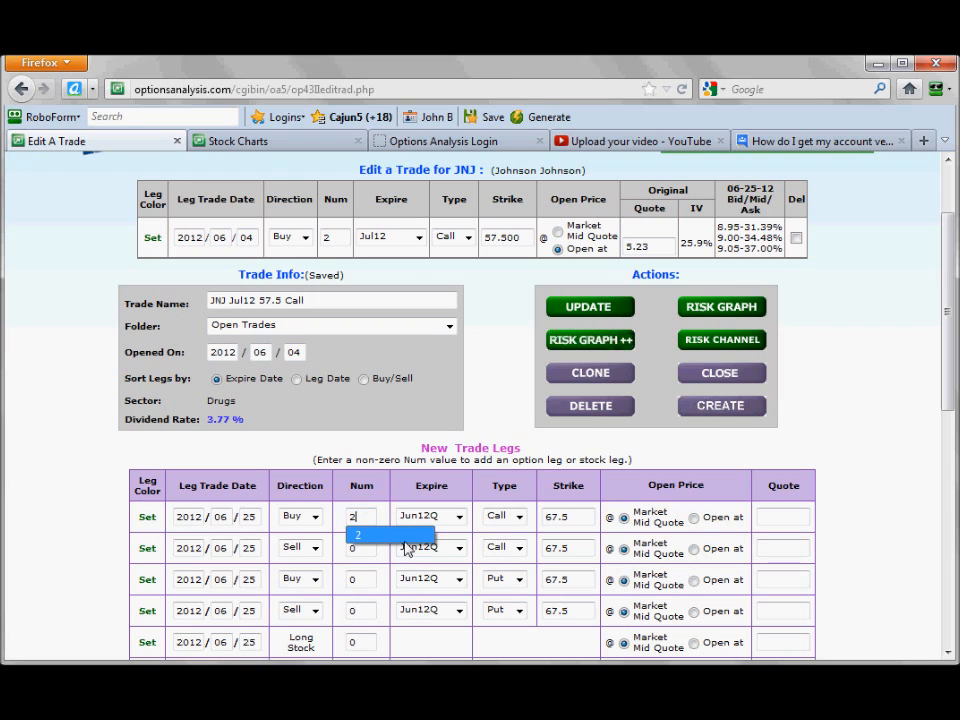
pyautogui.click(459, 516)
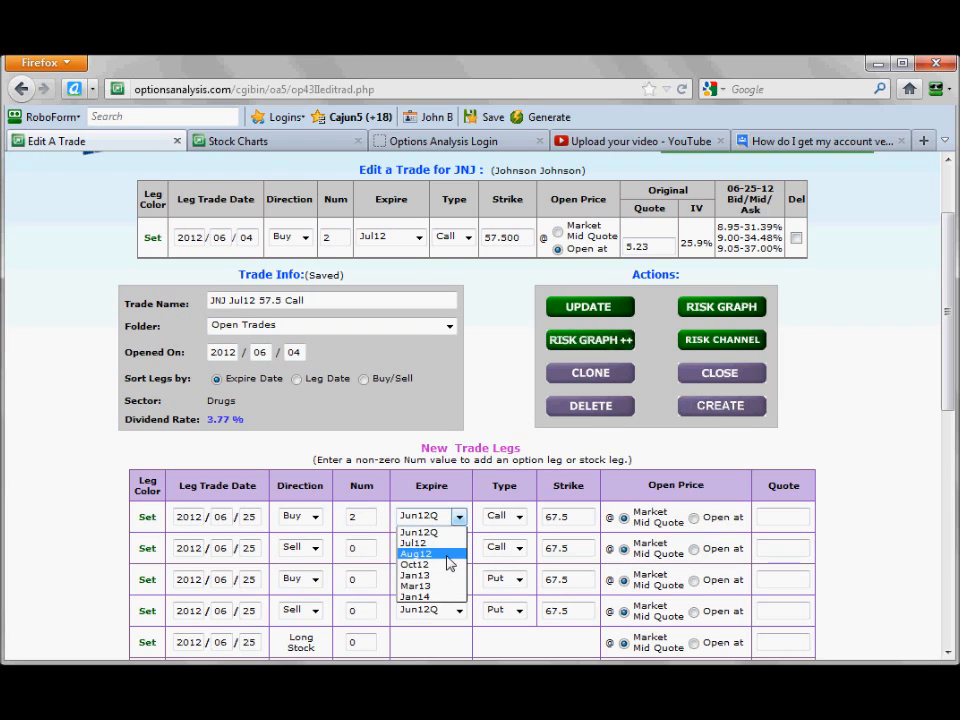
pyautogui.click(450, 554)
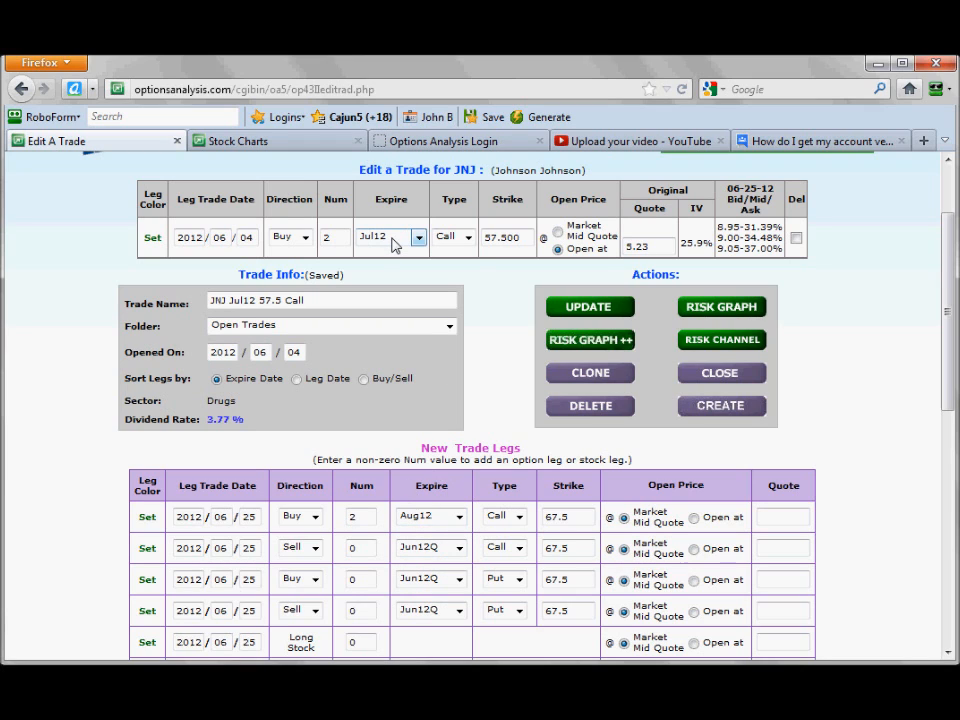
# Set the new buy leg's strike to 70 and its type to Put, and update the trade.
pyautogui.click(568, 518)
pyautogui.doubleClick(568, 518)
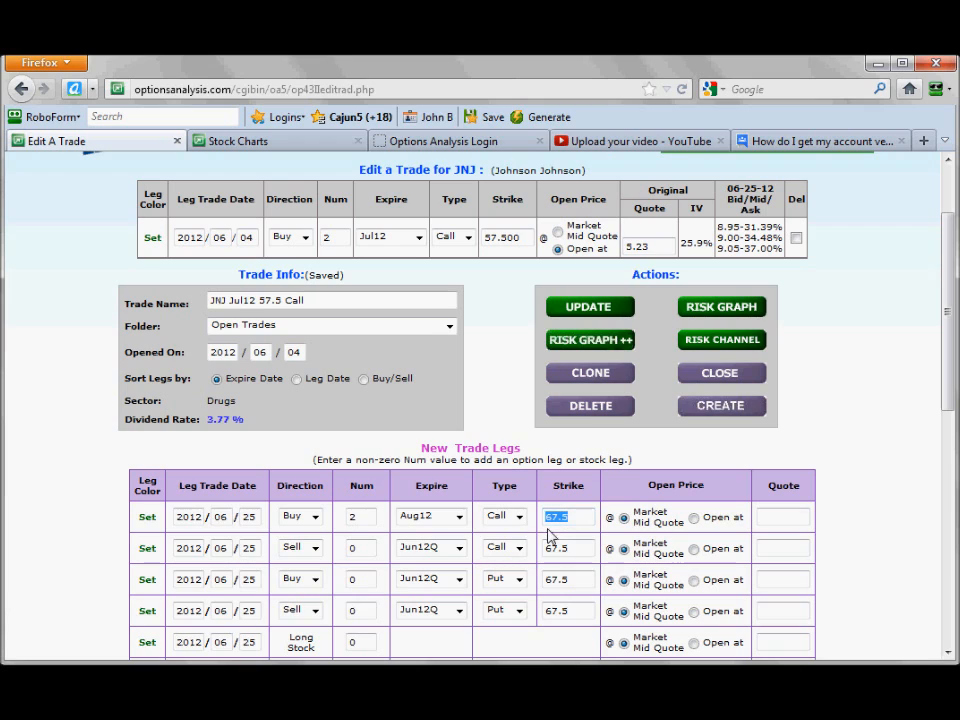
pyautogui.write('70')
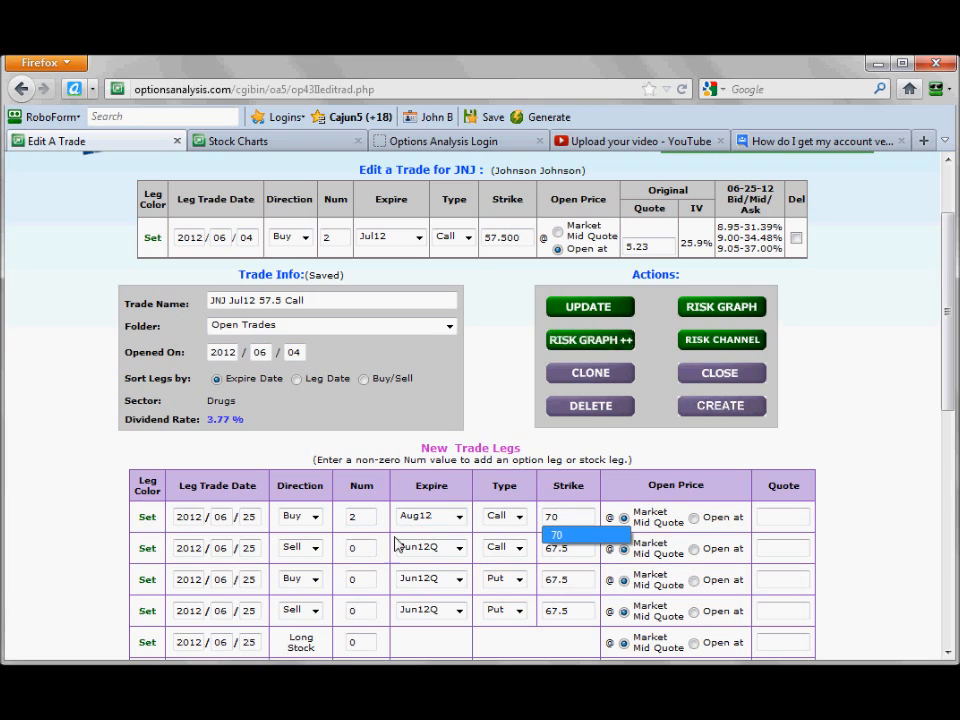
pyautogui.click(510, 516)
pyautogui.click(508, 545)
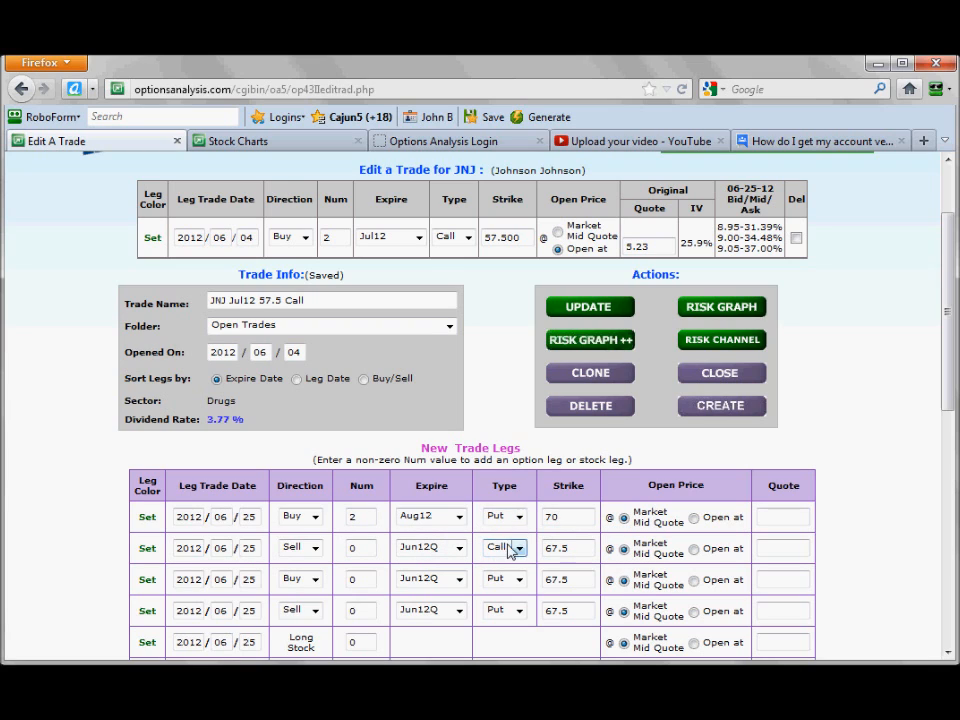
pyautogui.click(588, 310)
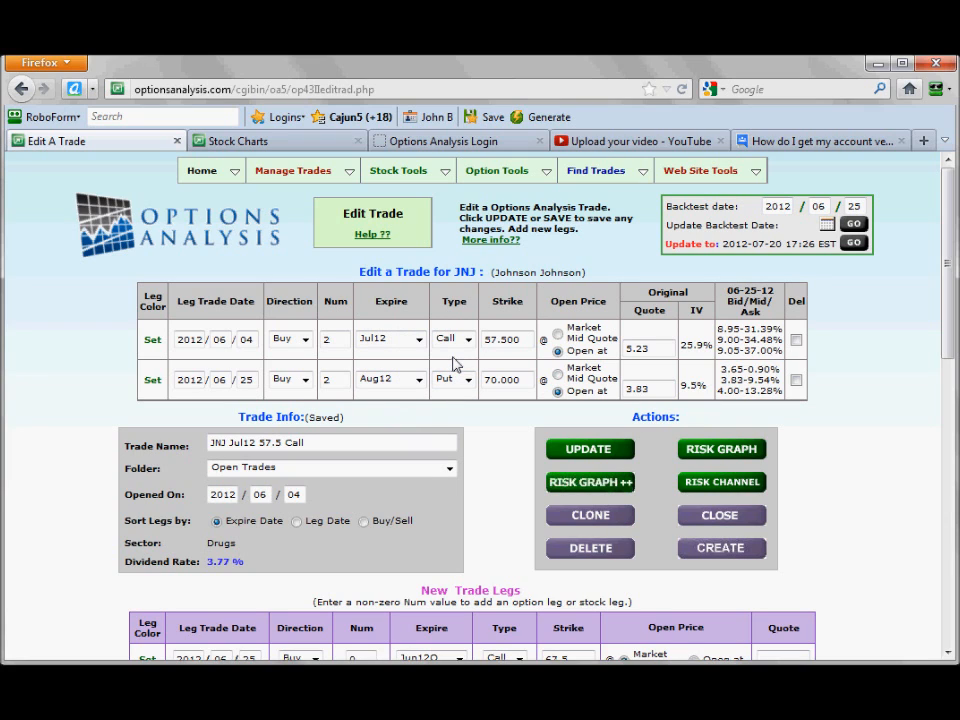
# Color the Jul12 57.5 call leg blue and the Aug12 70 put leg orange, and update the trade.
pyautogui.moveTo(632, 391); pyautogui.dragTo(649, 391)
pyautogui.click(152, 339)
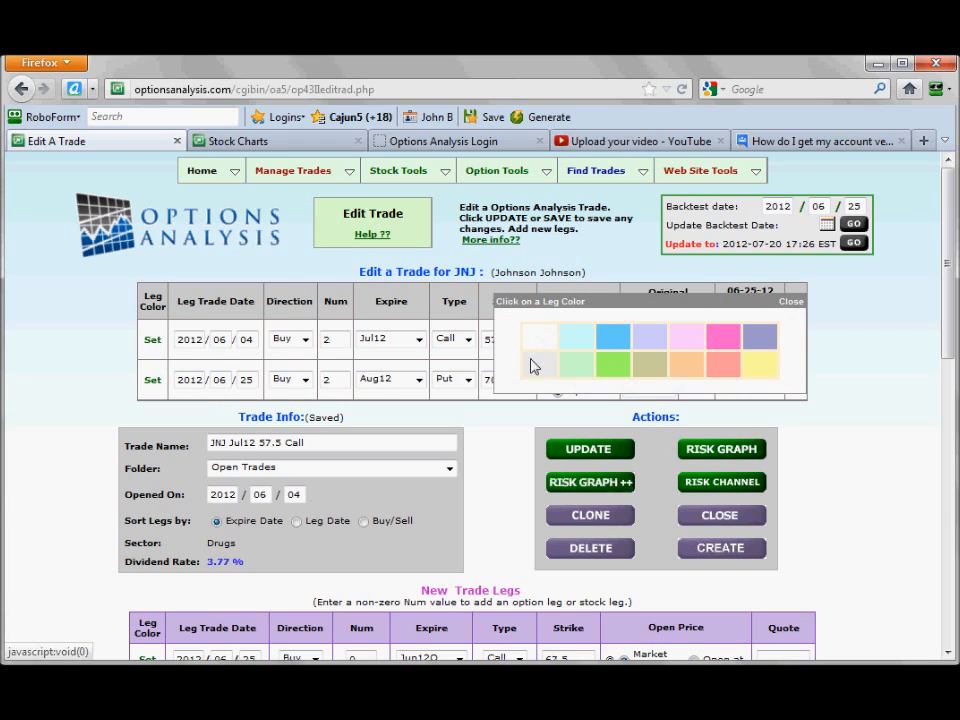
pyautogui.click(613, 337)
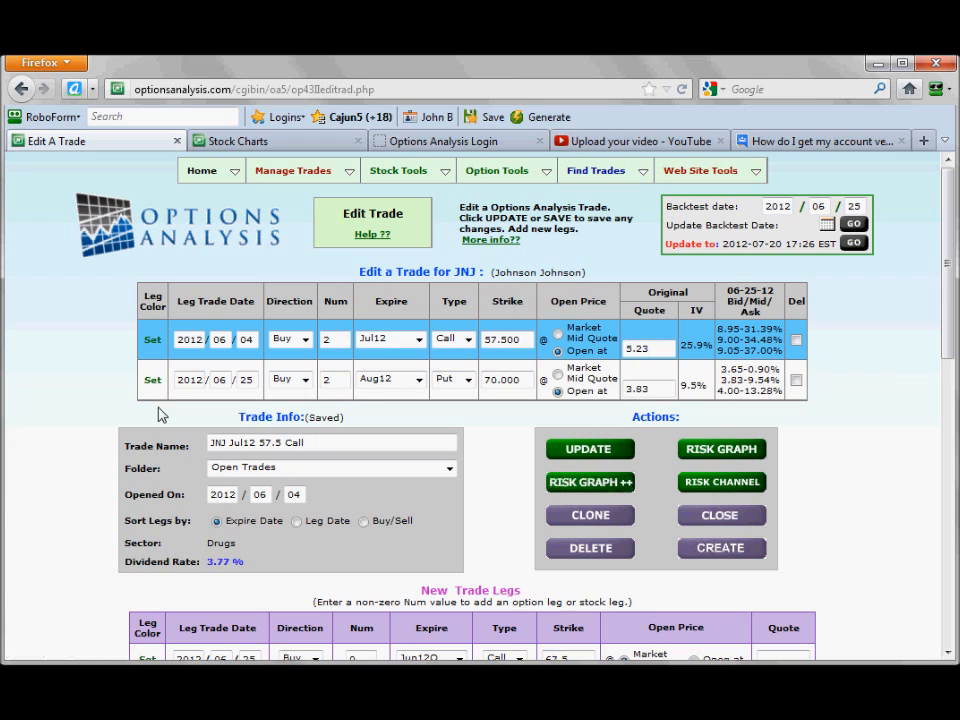
pyautogui.click(152, 385)
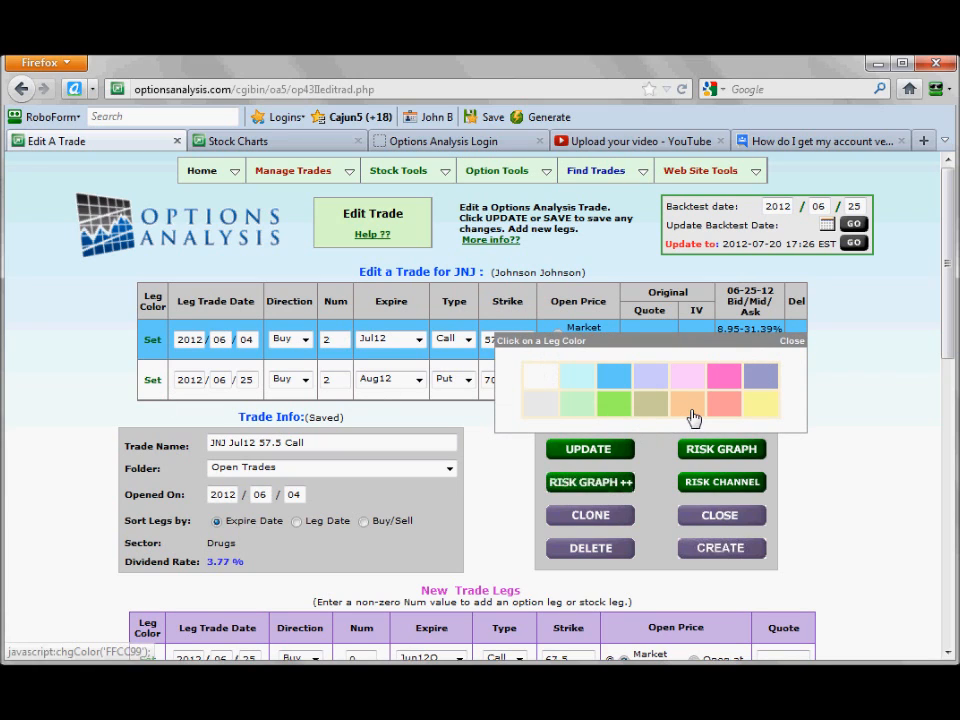
pyautogui.click(672, 402)
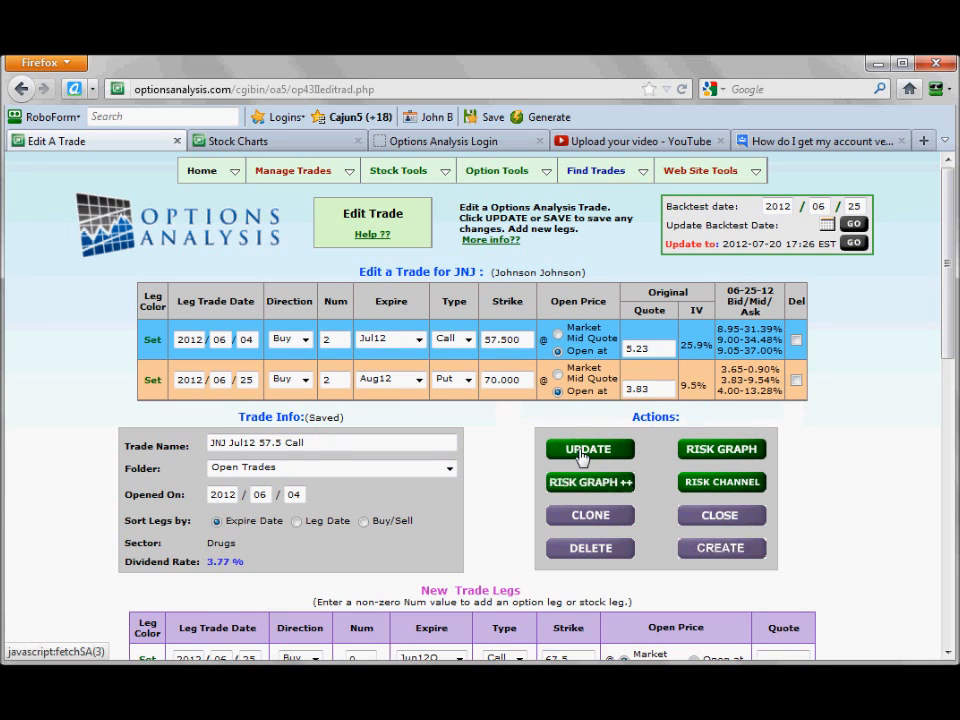
pyautogui.click(582, 452)
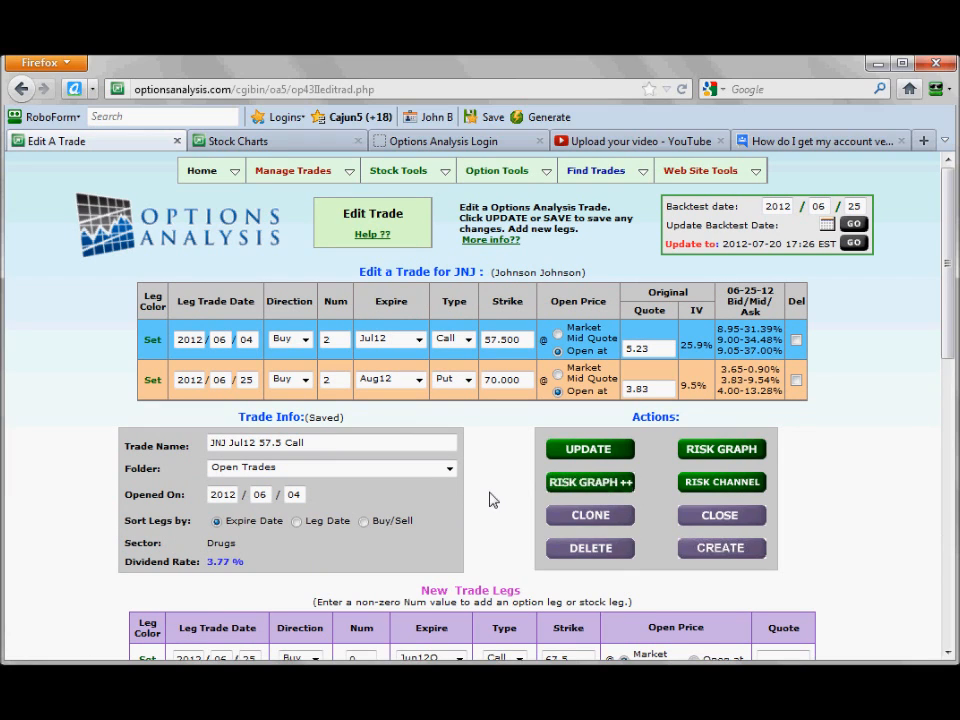
# Plot the adjusted trade in Risk Graph++ and check its mid-quote profit and minimum profit.
pyautogui.click(573, 487)
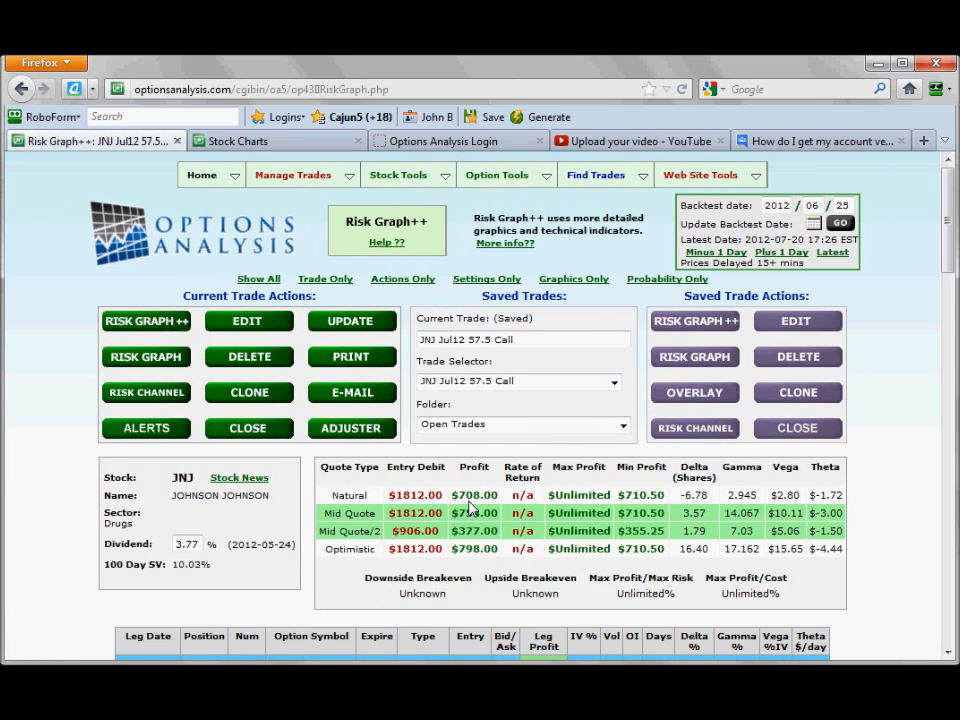
pyautogui.scroll(-2, 470, 508)
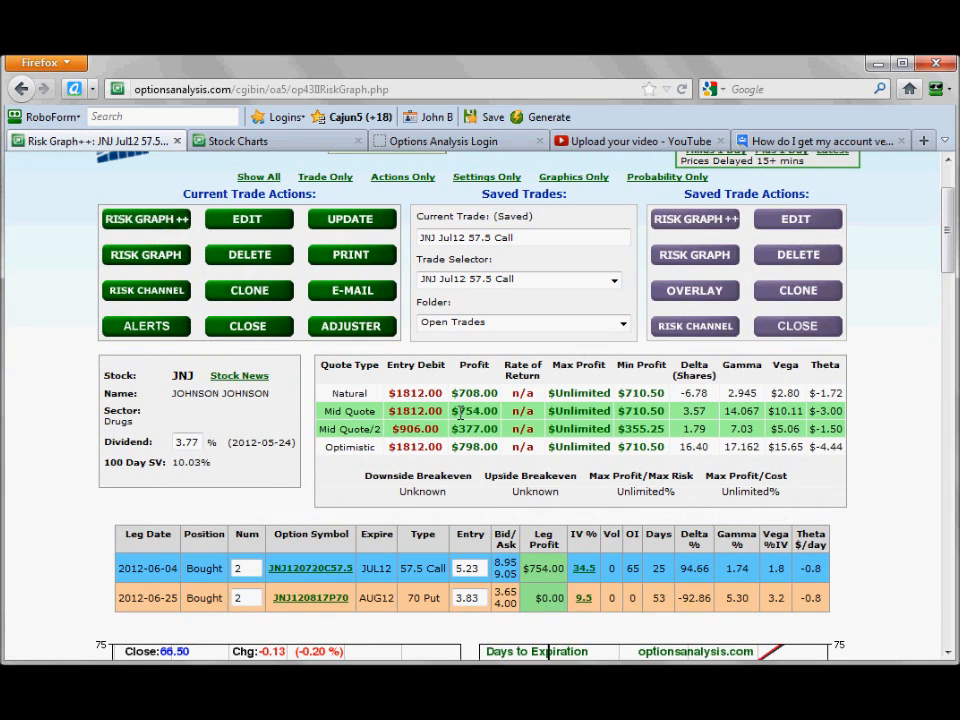
pyautogui.moveTo(452, 411); pyautogui.dragTo(498, 411)
pyautogui.moveTo(619, 411); pyautogui.dragTo(666, 411)
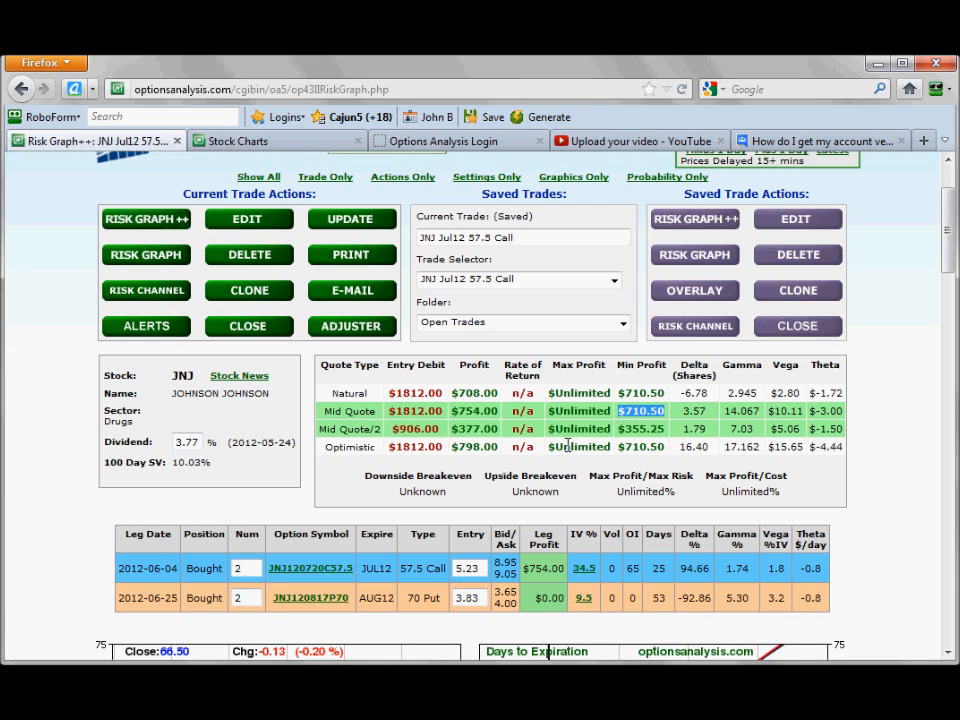
# Compare the adjusted trade's mid-quote profit with its minimum profit and examine the June 25 risk graph curves.
pyautogui.moveTo(463, 411); pyautogui.dragTo(482, 411)
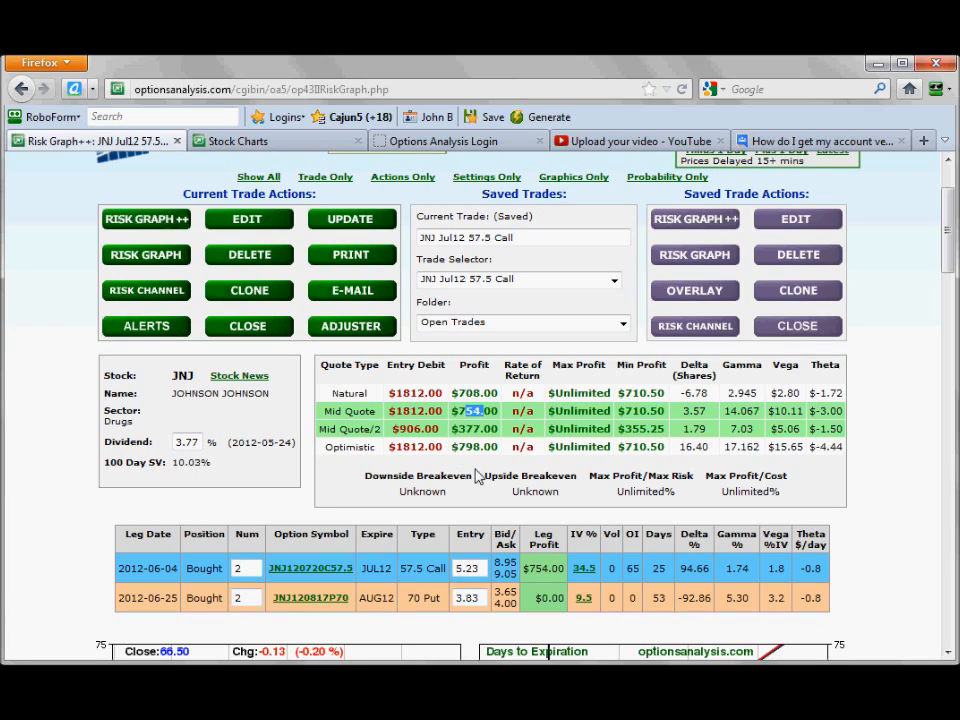
pyautogui.moveTo(617, 411); pyautogui.dragTo(665, 412)
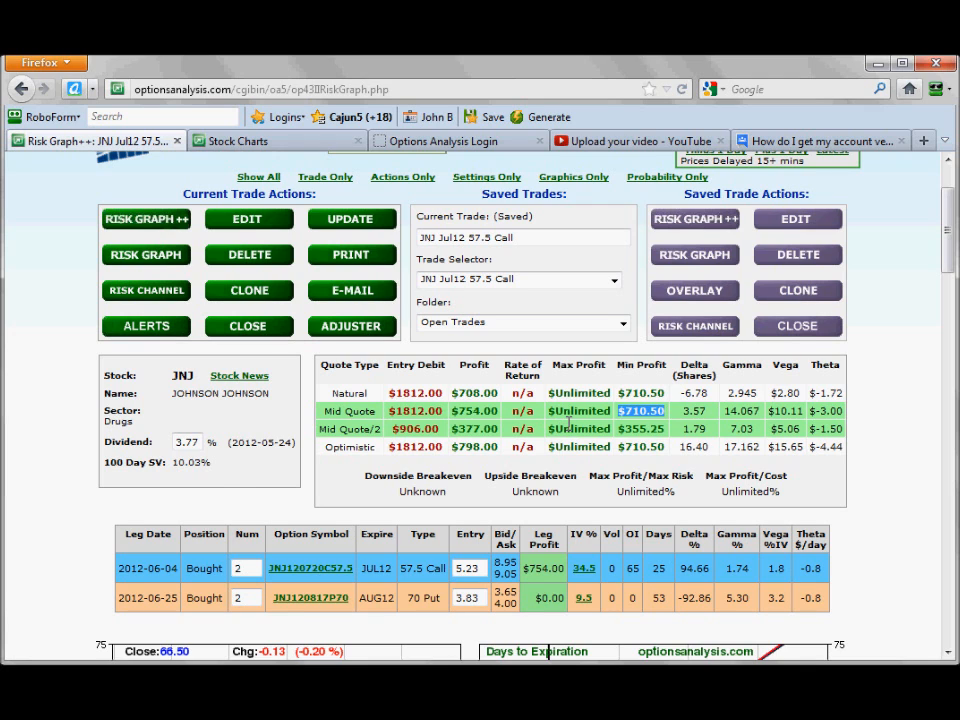
pyautogui.scroll(-7, 567, 423)
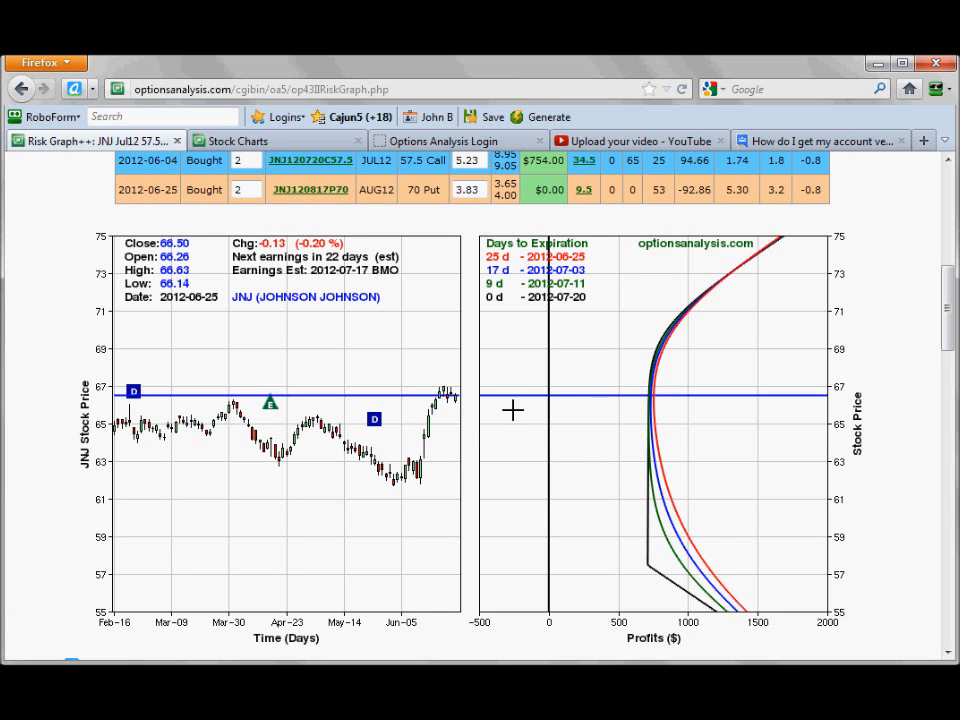
# Advance the backtest date to July 20, 2012.
pyautogui.scroll(5, 480, 422)
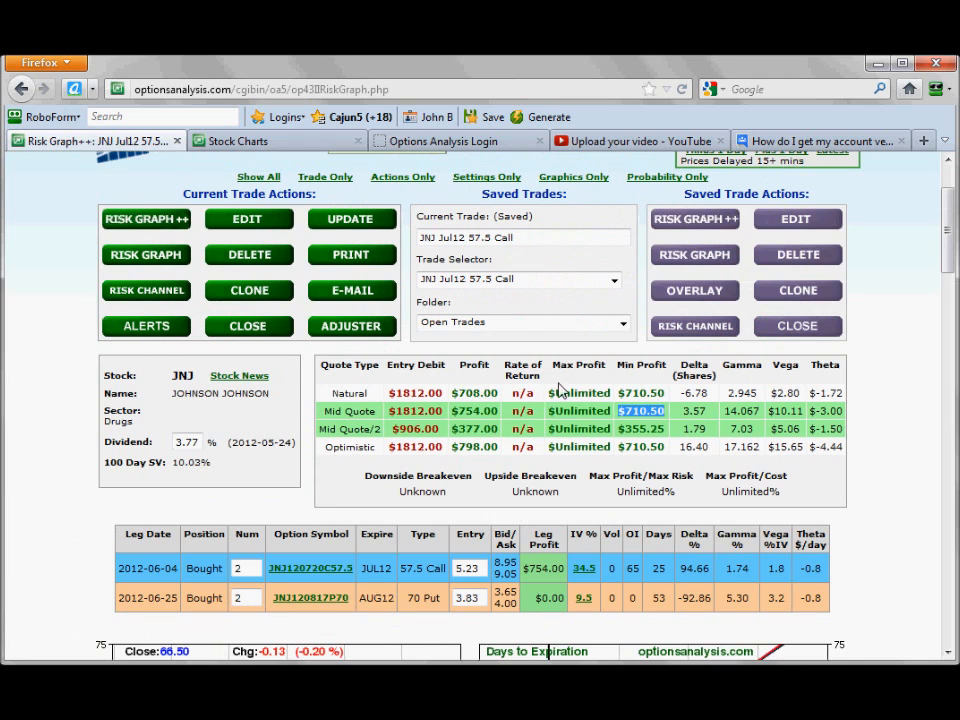
pyautogui.scroll(2, 561, 392)
pyautogui.click(815, 226)
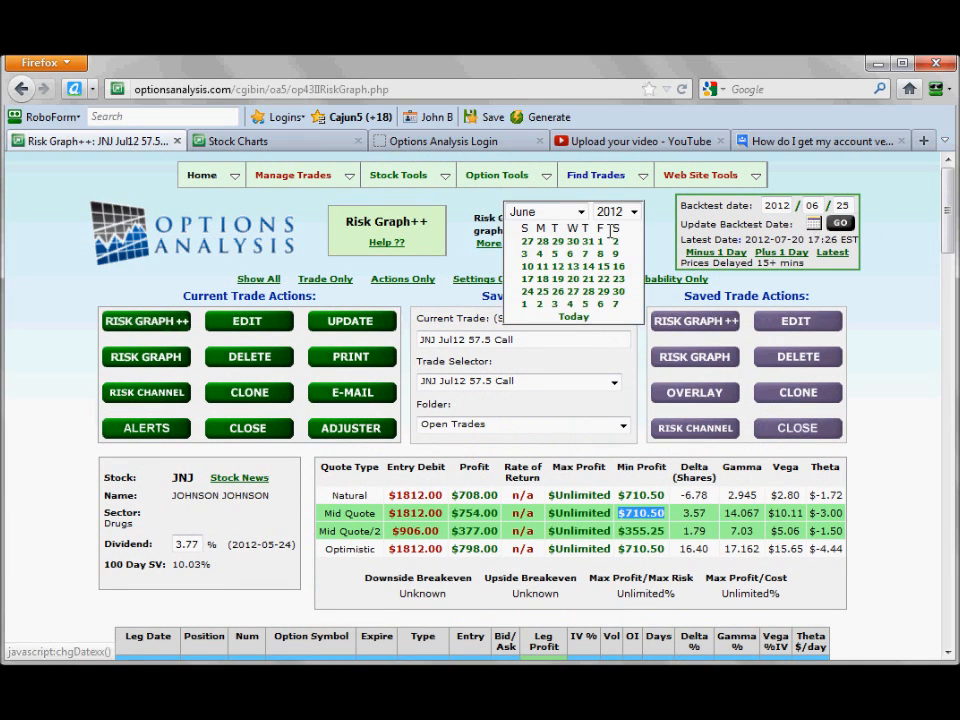
pyautogui.click(560, 212)
pyautogui.click(548, 320)
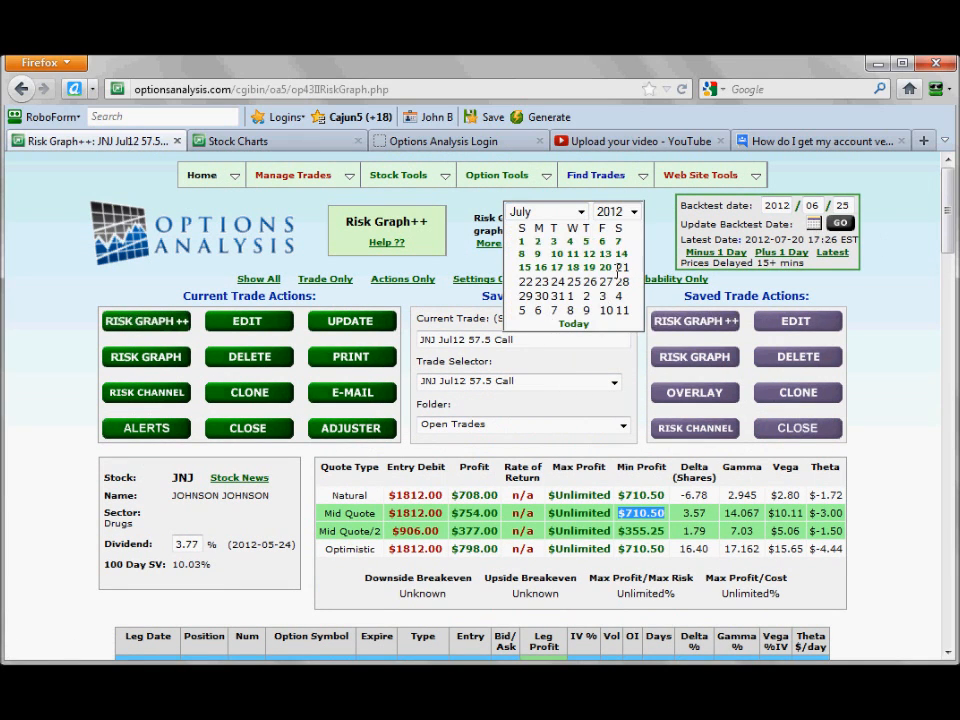
pyautogui.click(608, 276)
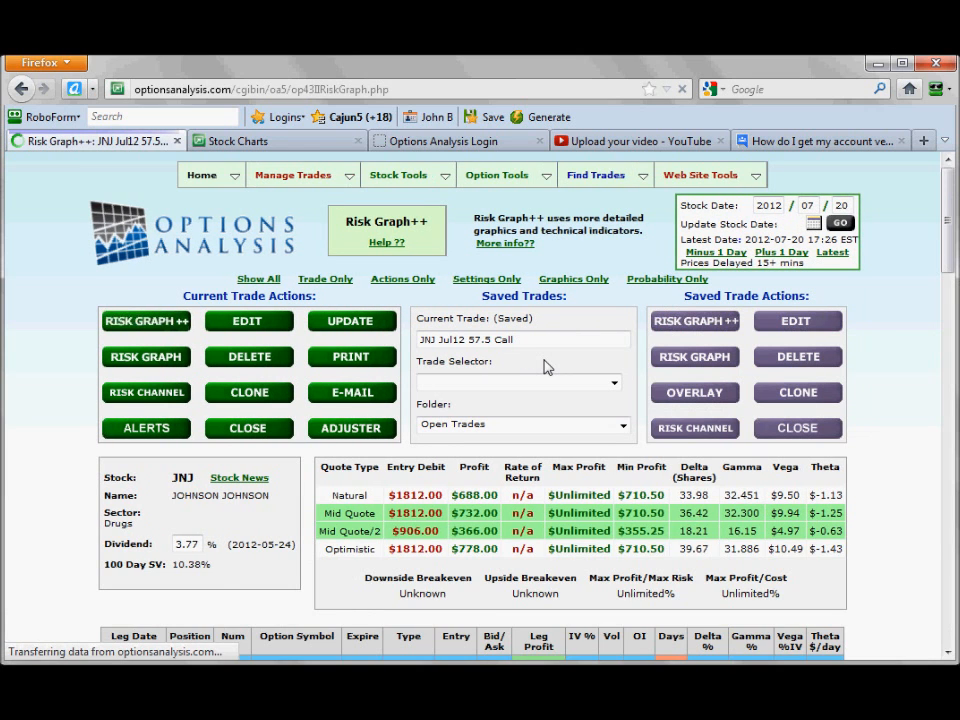
# Examine the mid-quote profit, the profit of the call and put legs, and the risk graph at the July expiration.
pyautogui.scroll(-2, 543, 365)
pyautogui.scroll(-2, 543, 365)
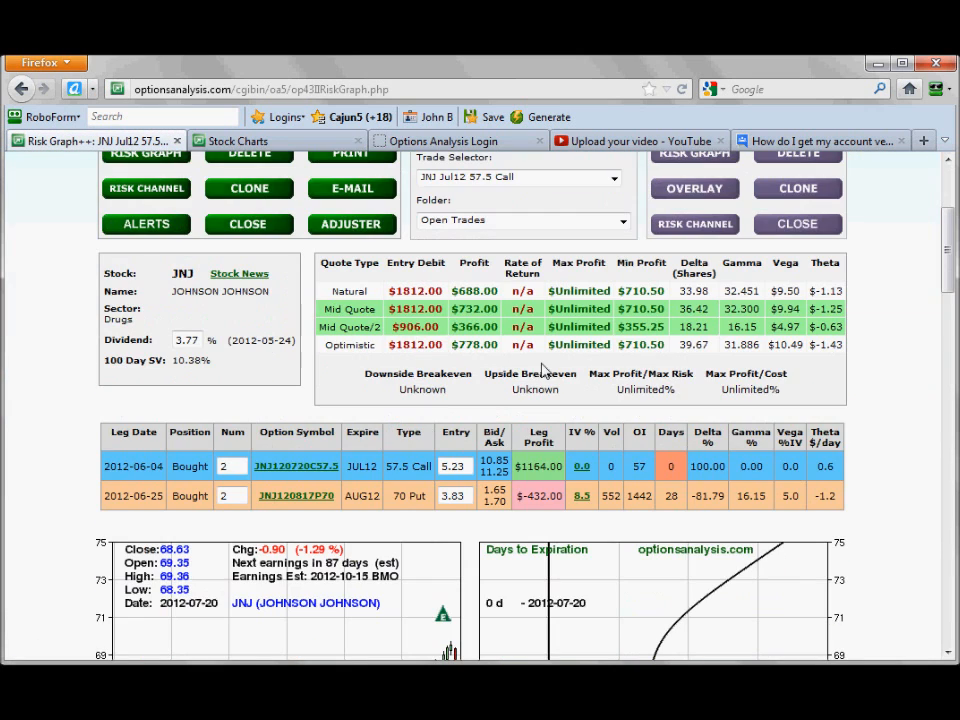
pyautogui.moveTo(452, 309); pyautogui.dragTo(495, 321)
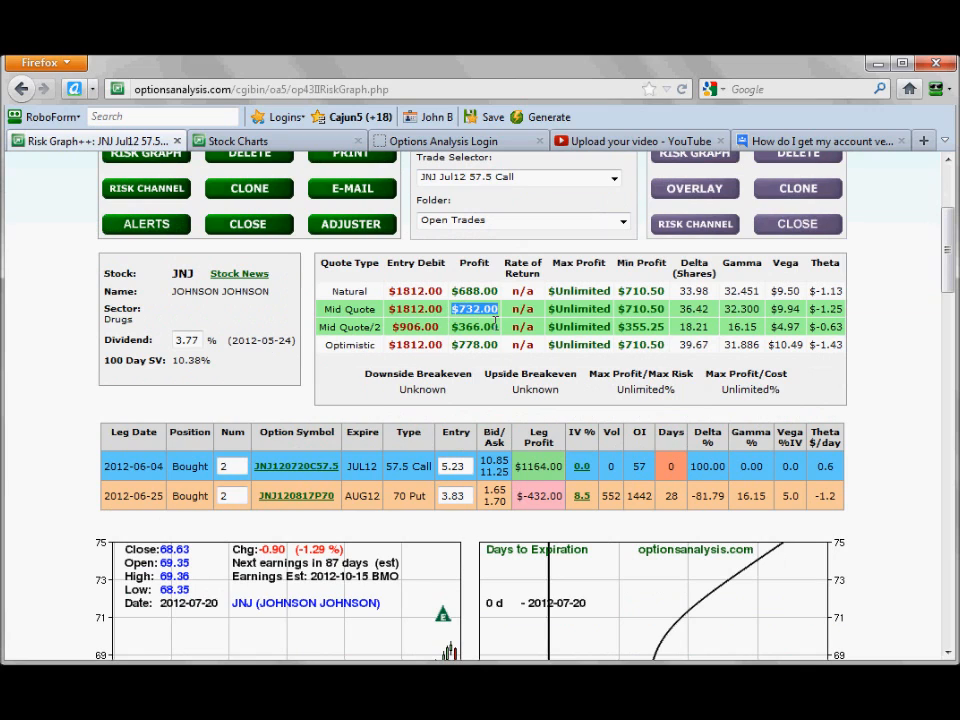
pyautogui.scroll(-2, 495, 321)
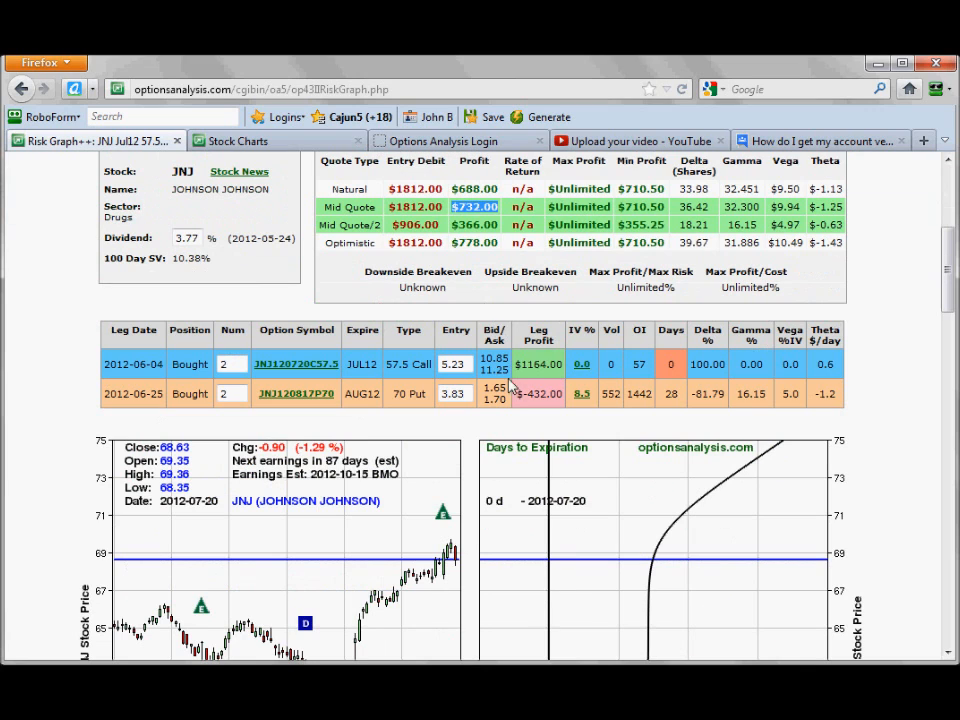
pyautogui.moveTo(518, 369); pyautogui.dragTo(541, 378)
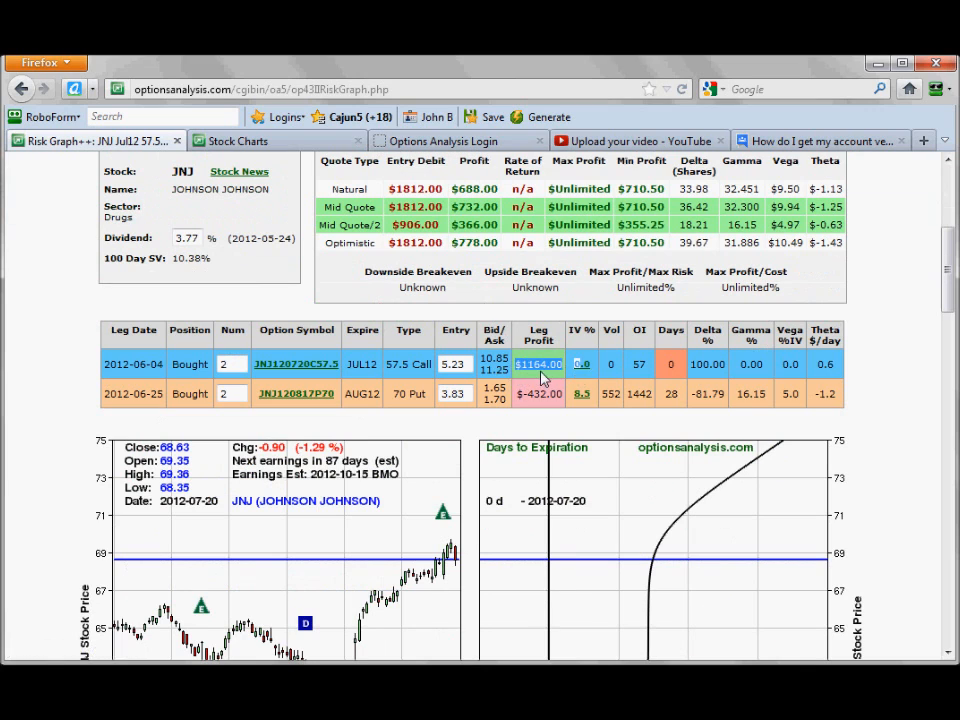
pyautogui.click(517, 313)
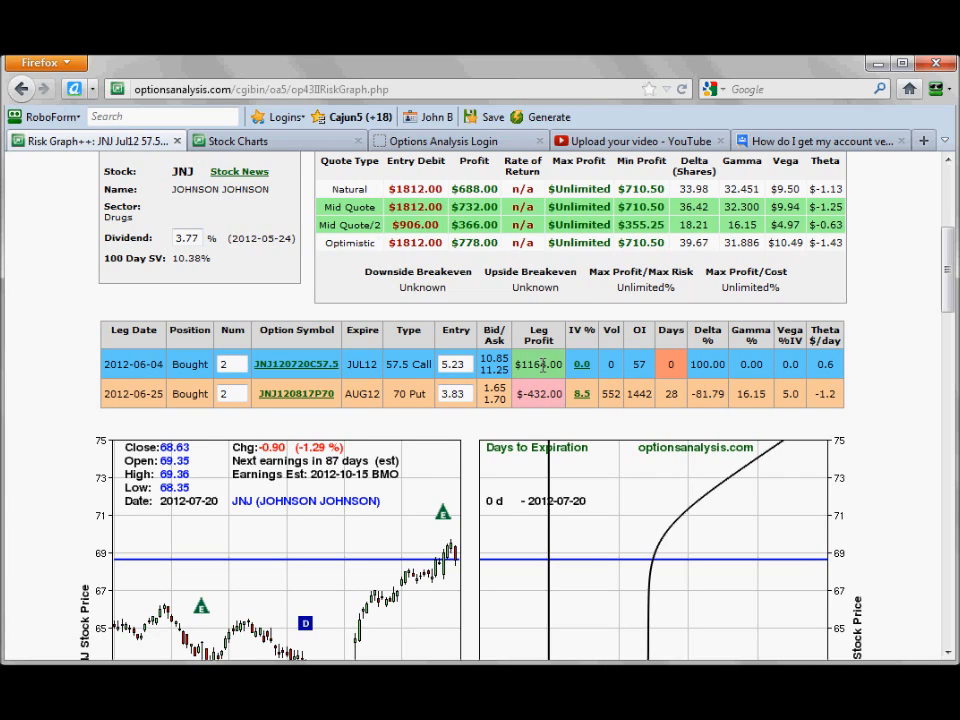
pyautogui.moveTo(527, 396); pyautogui.dragTo(553, 407)
pyautogui.scroll(-4, 519, 425)
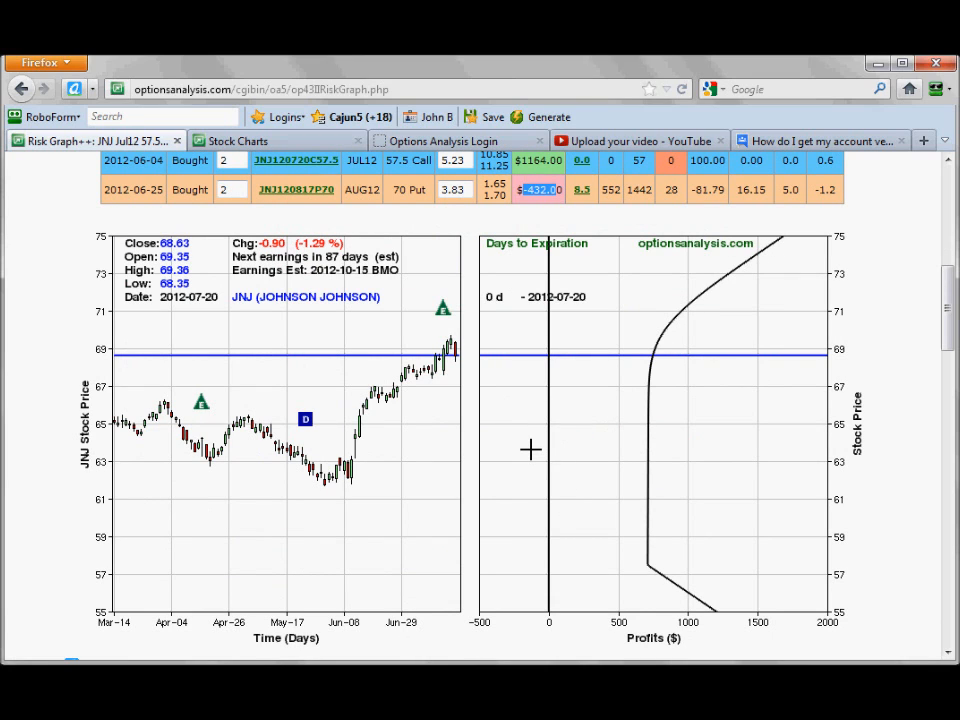
pyautogui.scroll(6, 530, 449)
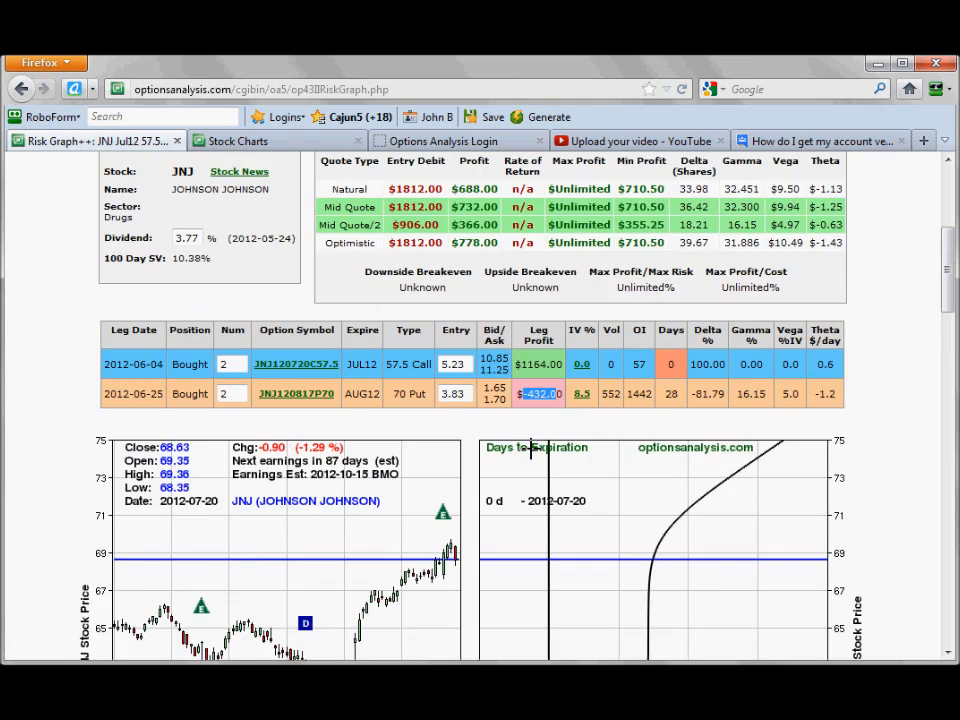
# Open the current trade for closing and set the Jul12 57.5 call's closing sell leg to 2 contracts.
pyautogui.scroll(2, 533, 450)
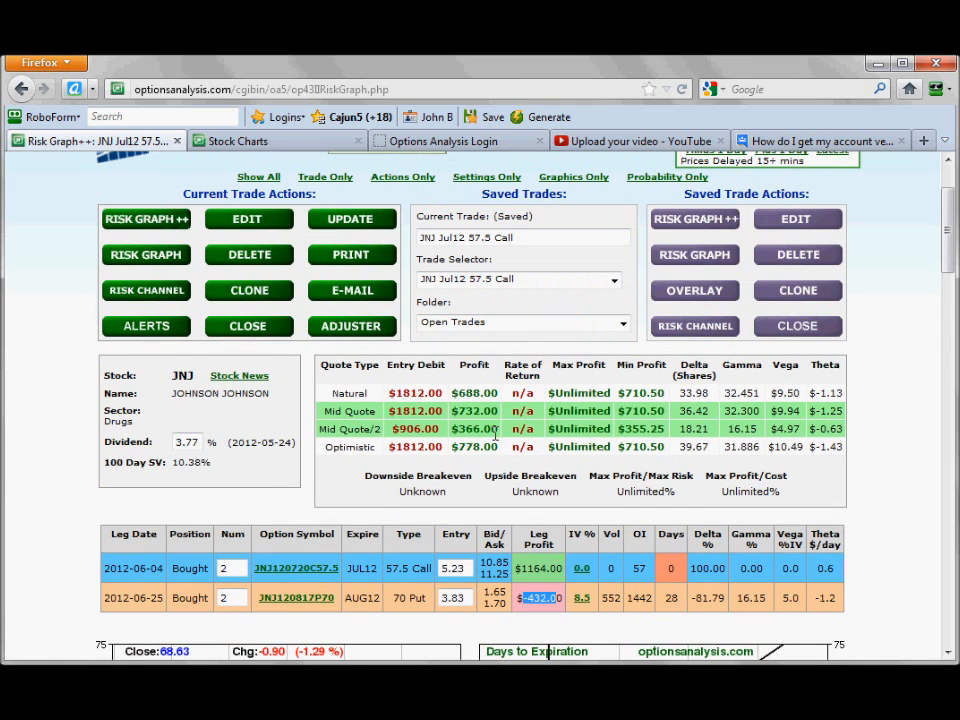
pyautogui.click(244, 328)
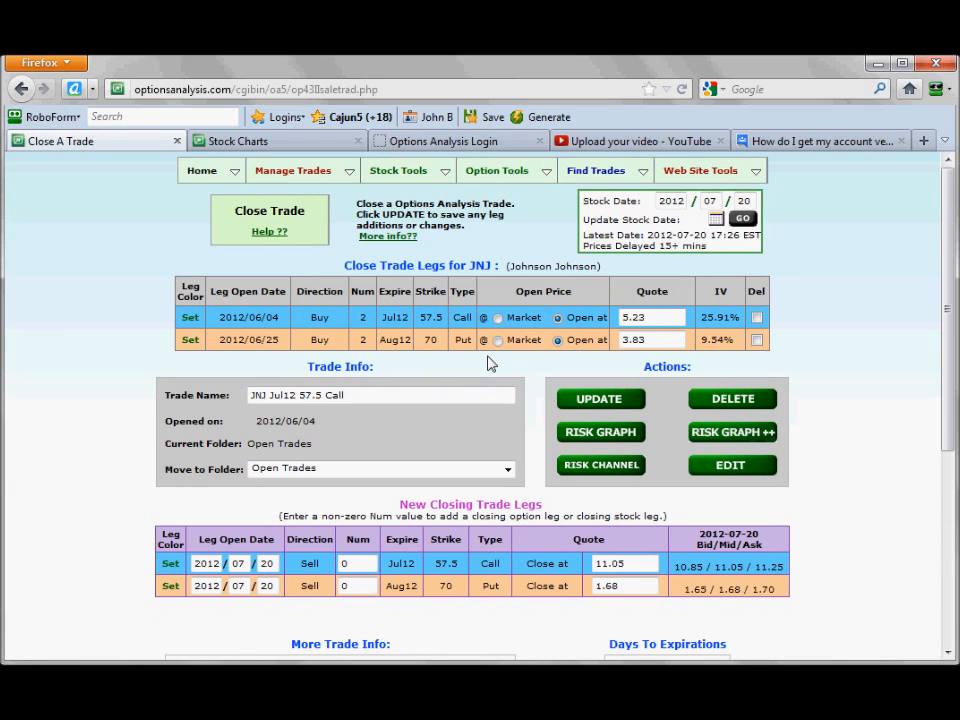
pyautogui.scroll(-2, 480, 360)
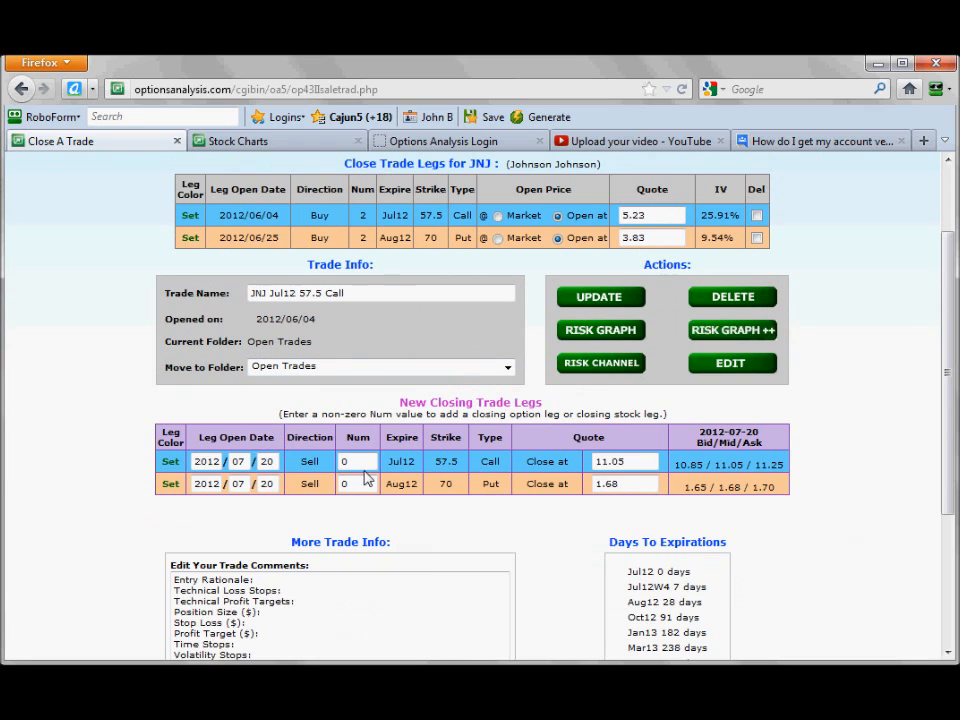
pyautogui.moveTo(349, 461); pyautogui.dragTo(333, 462)
pyautogui.write('2')
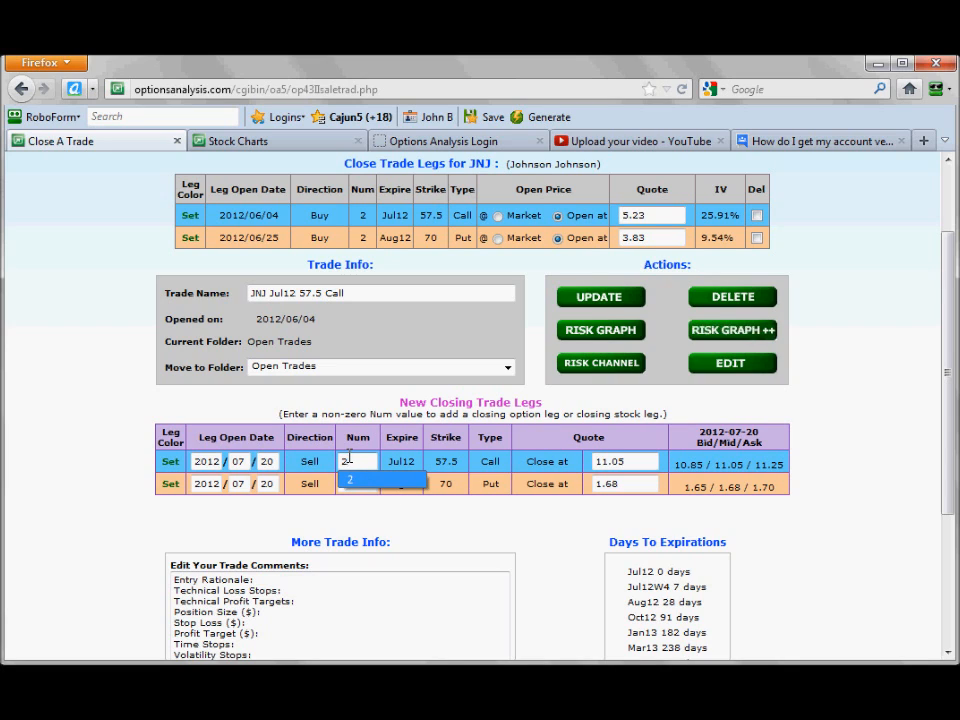
pyautogui.click(410, 527)
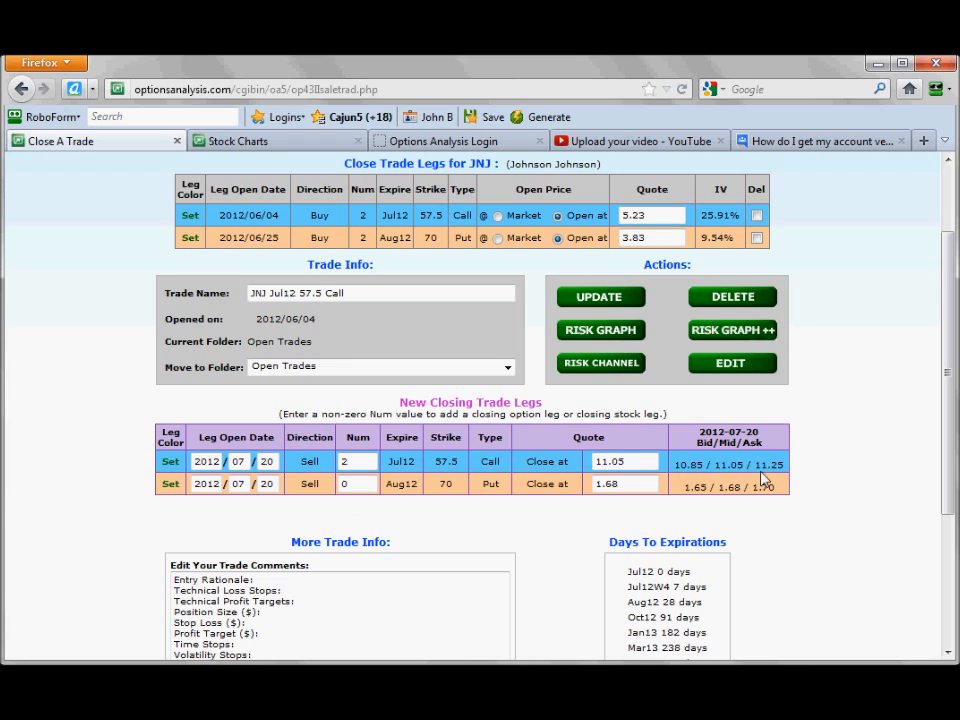
# Check the call's bid/mid/ask quotes and update the trade to close the Jul12 57.5 call at 11.05.
pyautogui.doubleClick(720, 465)
pyautogui.moveTo(676, 466); pyautogui.dragTo(782, 484)
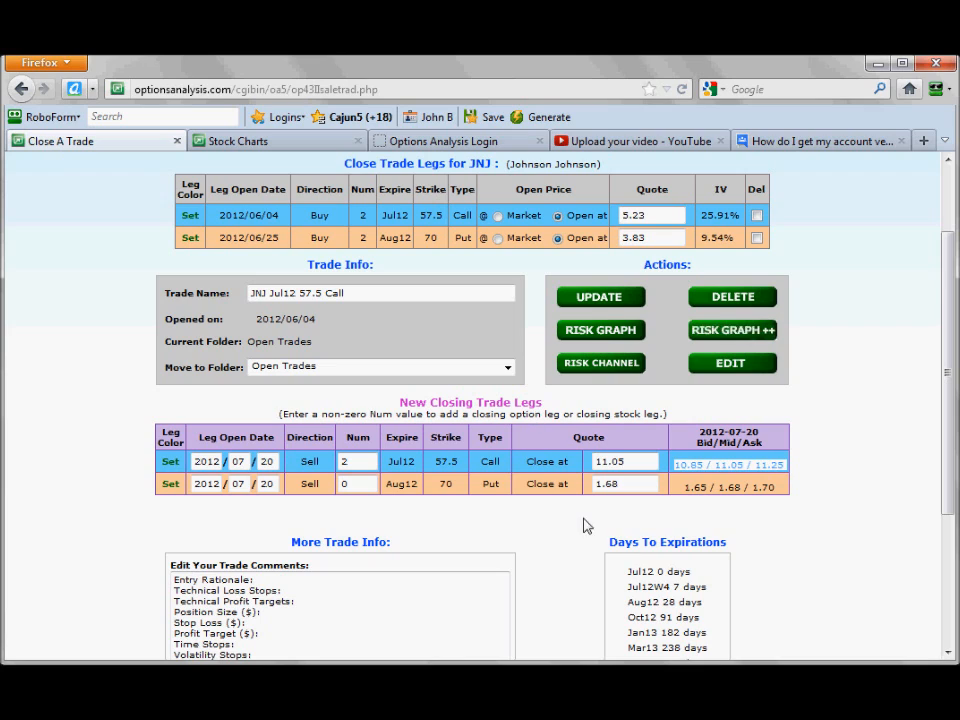
pyautogui.click(532, 540)
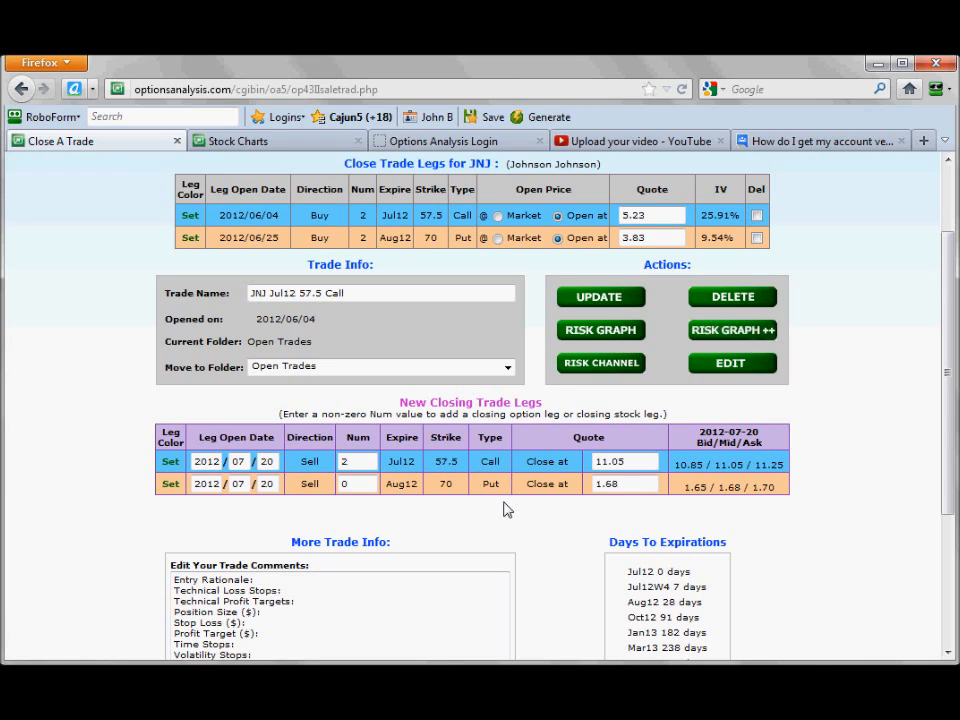
pyautogui.click(609, 303)
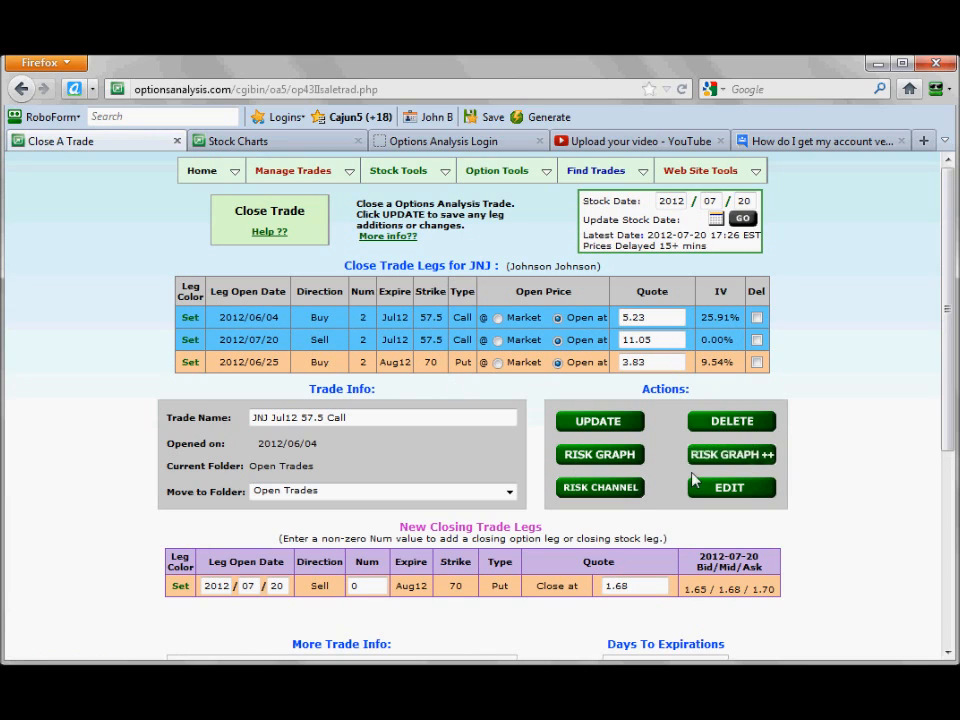
# Plot the trade in Risk Graph++ and examine the remaining Aug12 70 put leg and the offsetting legs' value.
pyautogui.click(728, 456)
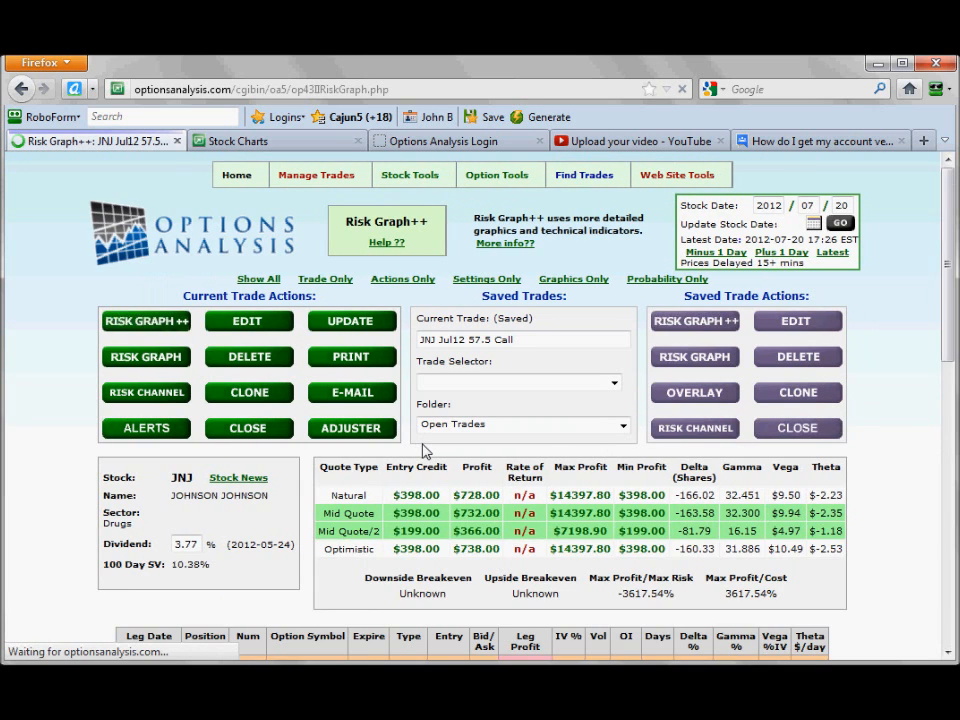
pyautogui.scroll(-5, 423, 452)
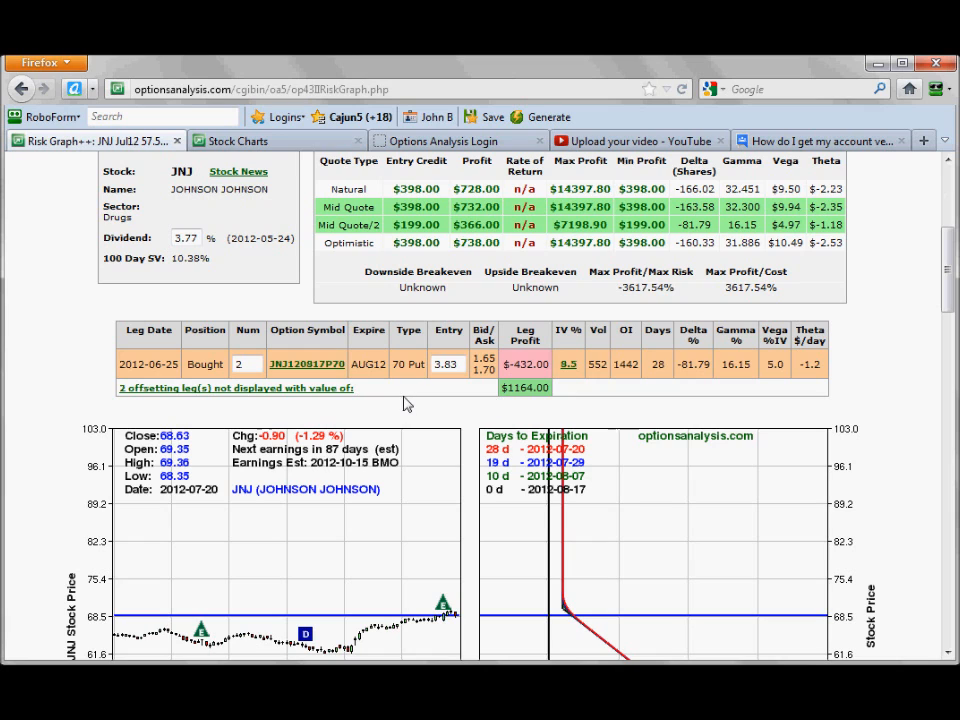
pyautogui.scroll(2, 404, 404)
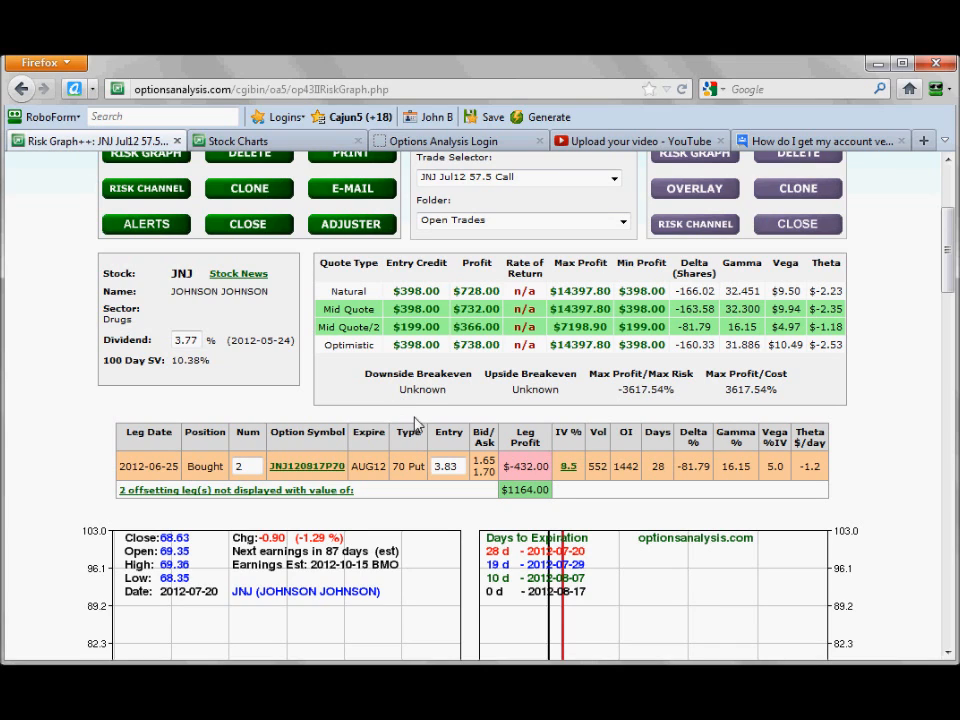
pyautogui.scroll(-3, 420, 414)
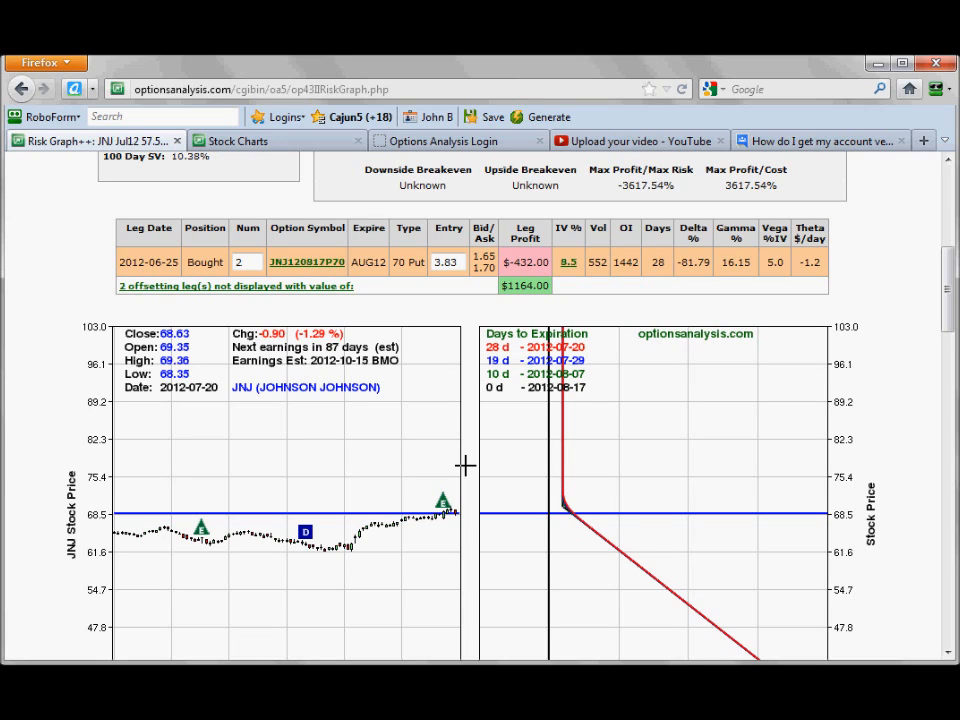
pyautogui.scroll(3, 504, 504)
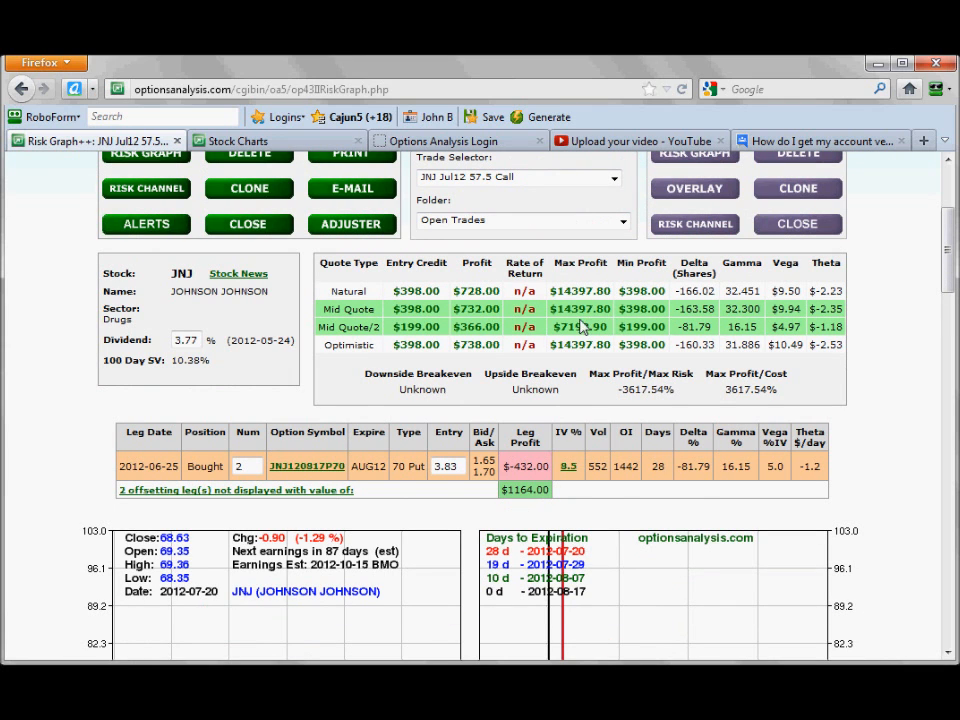
# Compare the remaining put position's mid-quote profit and minimum profit with its risk graph curve.
pyautogui.moveTo(460, 310); pyautogui.dragTo(498, 310)
pyautogui.moveTo(621, 308); pyautogui.dragTo(638, 309)
pyautogui.scroll(-4, 450, 407)
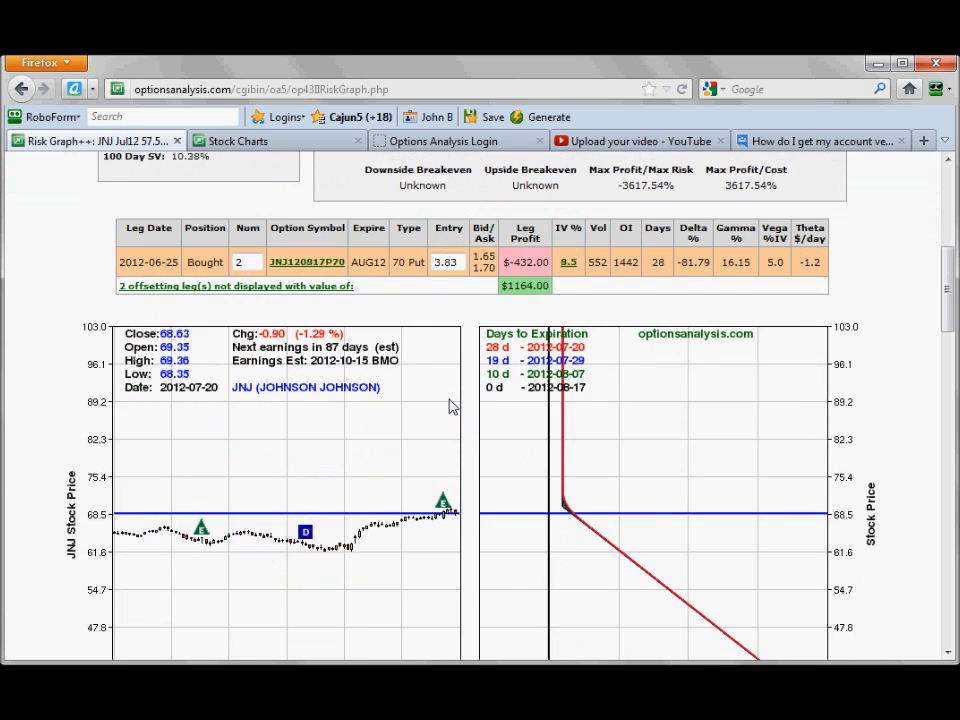
pyautogui.scroll(4, 430, 490)
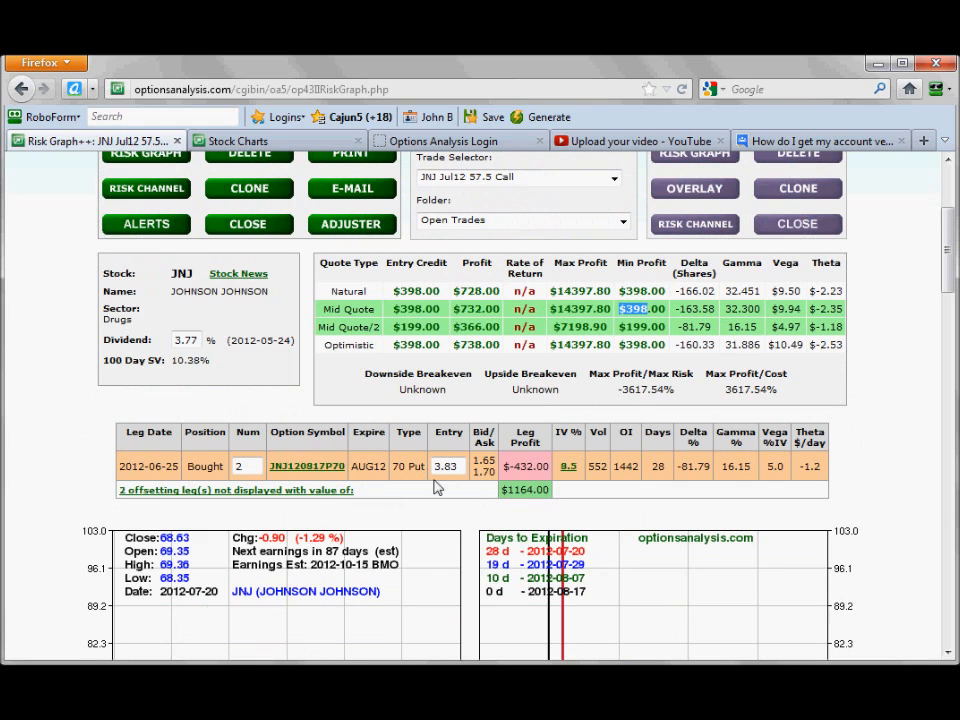
pyautogui.scroll(-2, 451, 395)
pyautogui.scroll(-2, 440, 399)
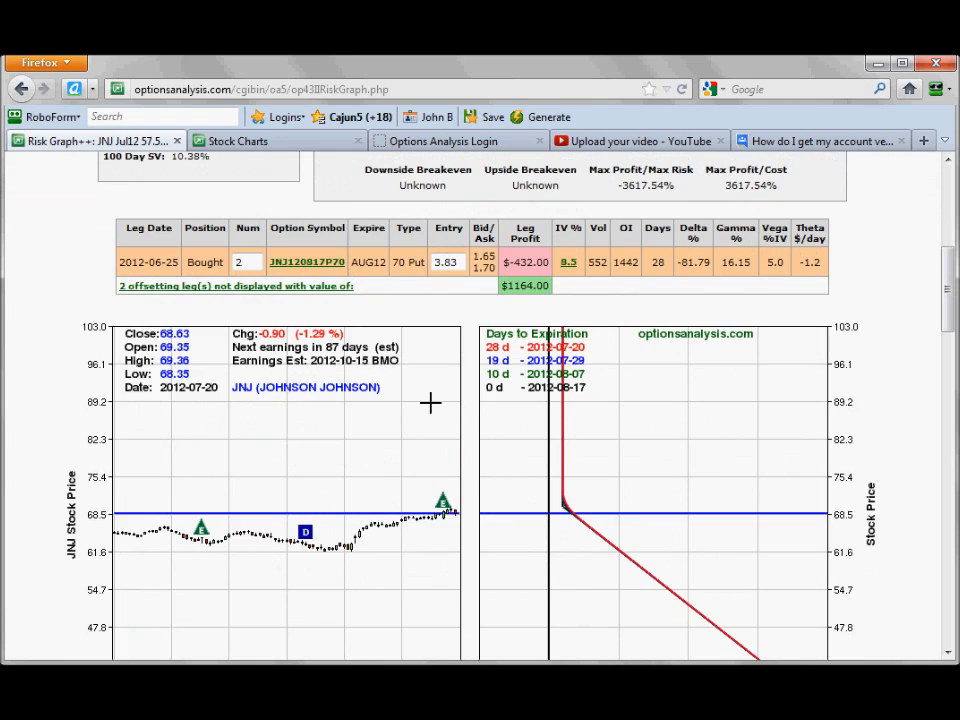
pyautogui.scroll(4, 414, 391)
pyautogui.scroll(2, 415, 393)
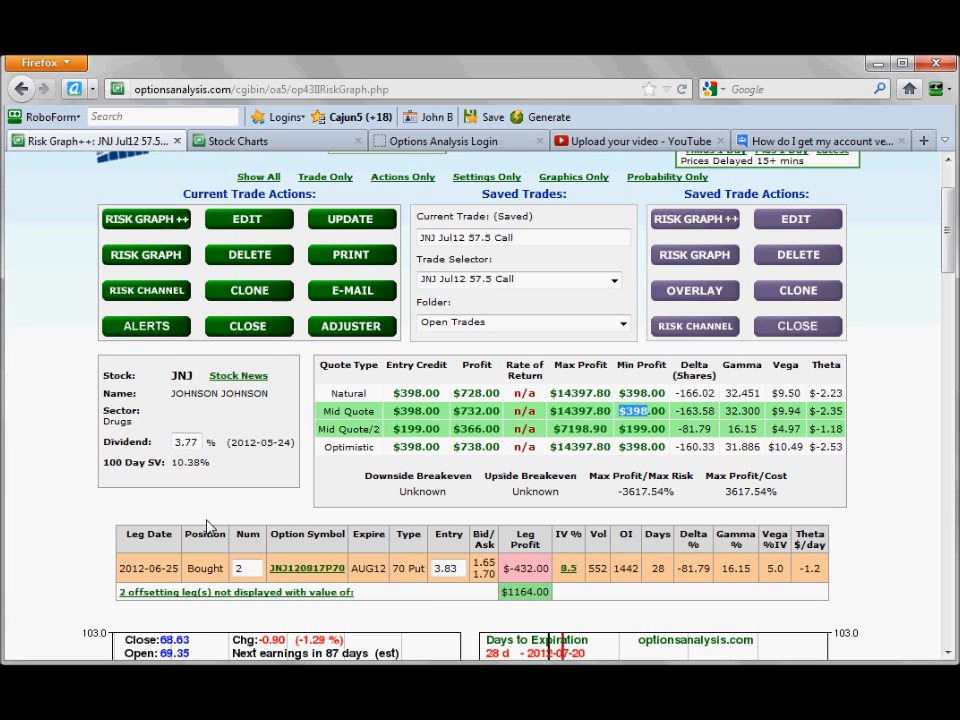
pyautogui.scroll(2, 280, 500)
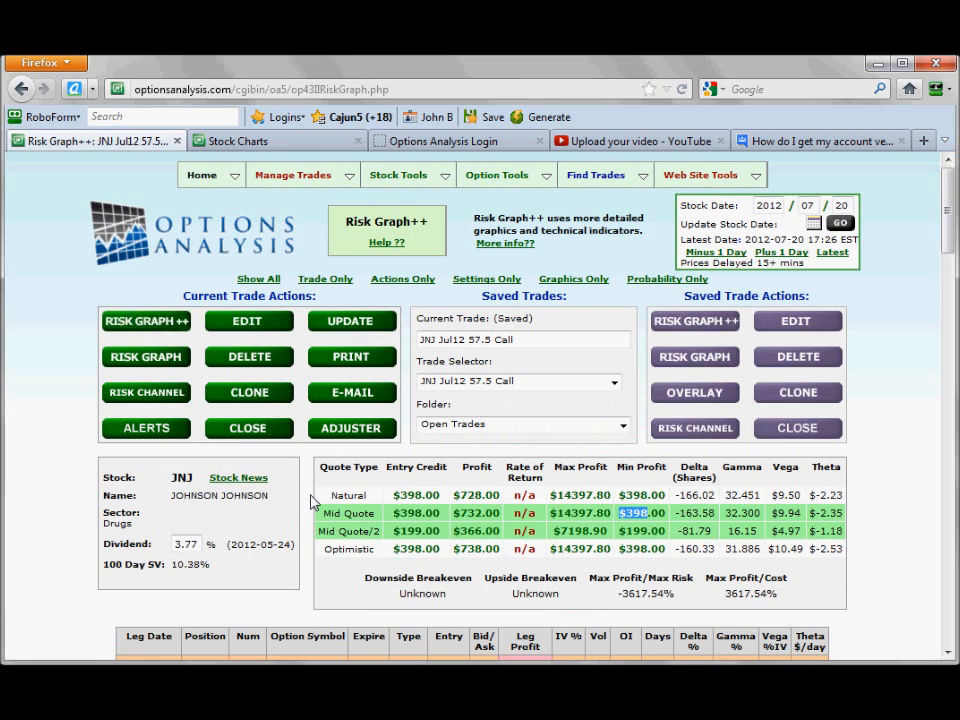